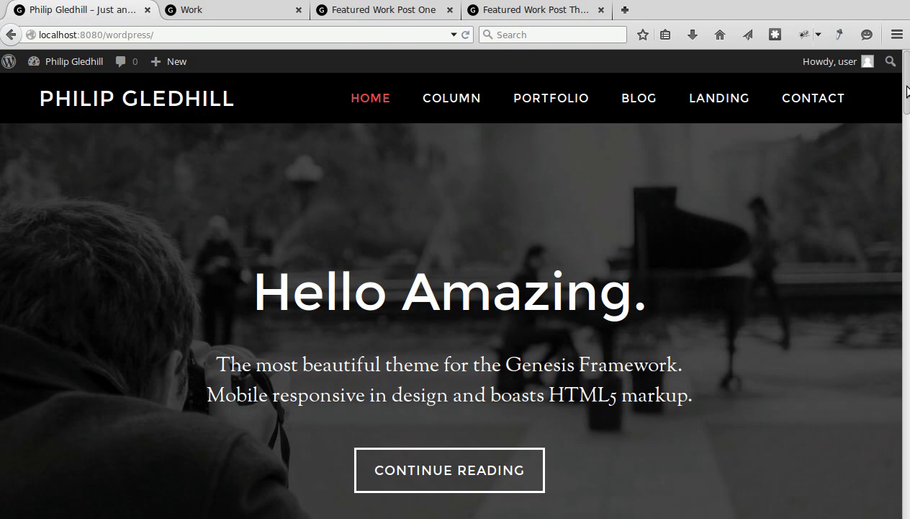
Step: Examine the local WordPress home page from the hero section through typography, pricing and social sections to the footer
{"action": "scroll", "coordinate": [908, 91], "scroll_direction": "down", "scroll_amount": 1}
{"action": "scroll", "coordinate": [907, 96], "scroll_direction": "down", "scroll_amount": 8}
{"action": "scroll", "coordinate": [449, 317], "scroll_direction": "down", "scroll_amount": 5}
{"action": "scroll", "coordinate": [449, 316], "scroll_direction": "down", "scroll_amount": 1}
{"action": "scroll", "coordinate": [449, 317], "scroll_direction": "down", "scroll_amount": 10}
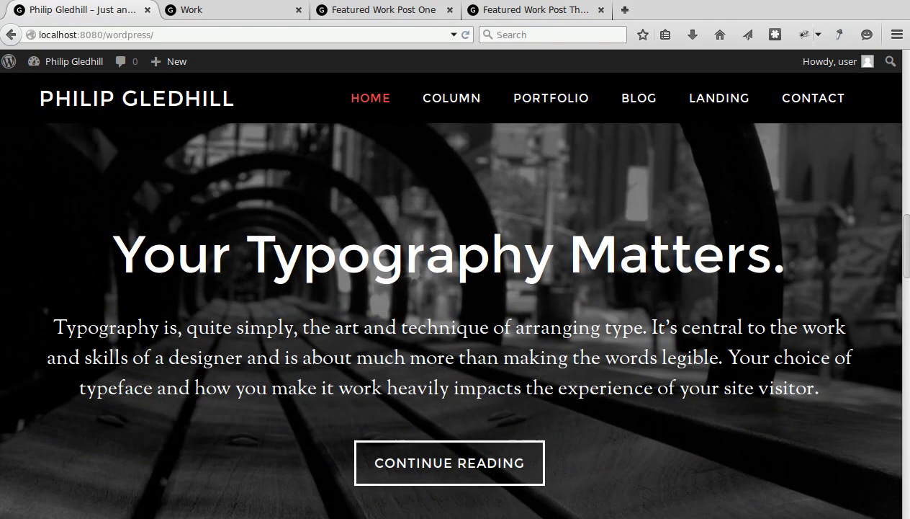
{"action": "scroll", "coordinate": [449, 317], "scroll_direction": "down", "scroll_amount": 8}
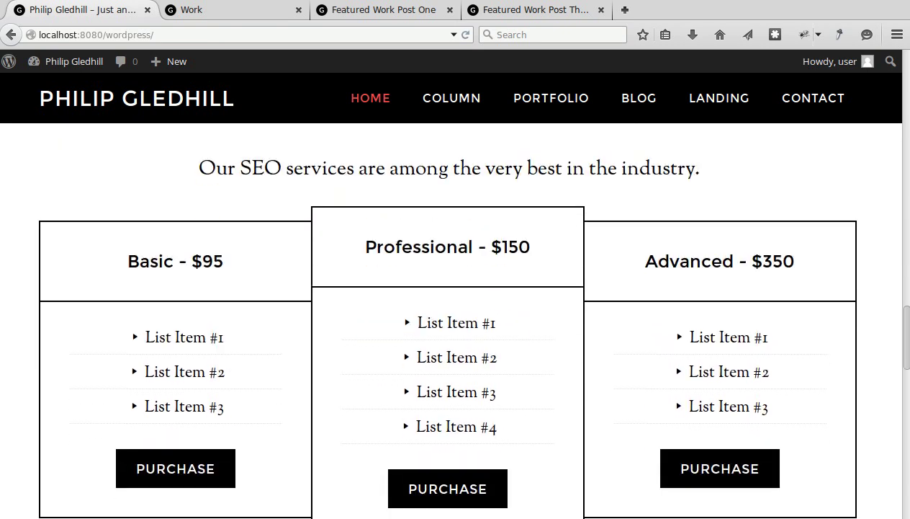
{"action": "scroll", "coordinate": [449, 316], "scroll_direction": "down", "scroll_amount": 1}
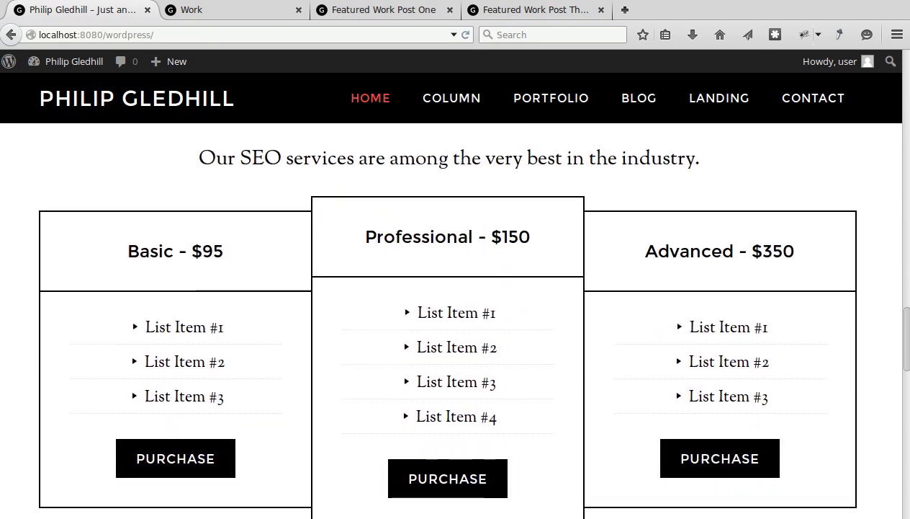
{"action": "scroll", "coordinate": [449, 317], "scroll_direction": "down", "scroll_amount": 10}
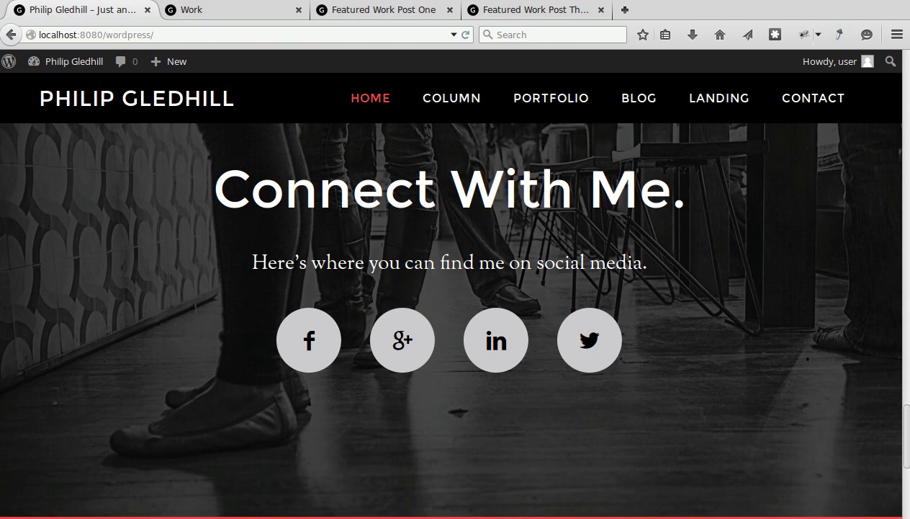
{"action": "scroll", "coordinate": [905, 440], "scroll_direction": "down", "scroll_amount": 5}
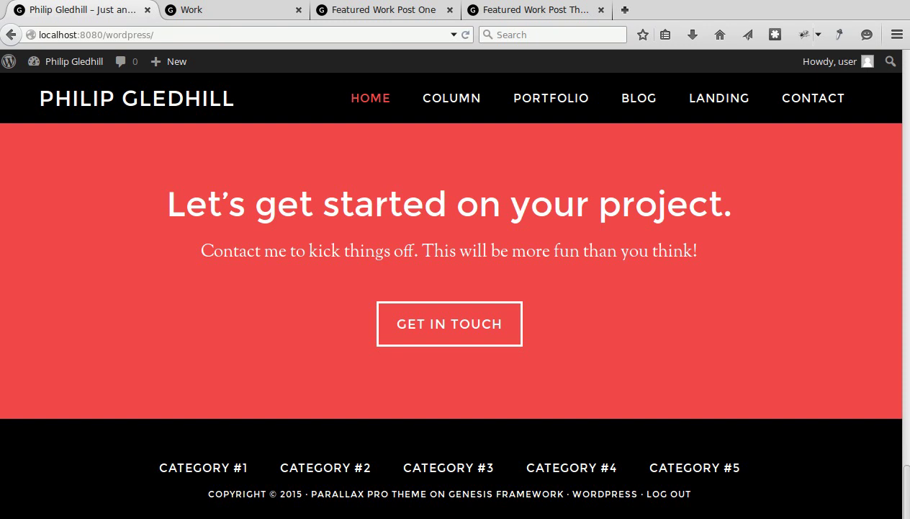
Step: Return to the home page's pricing table and inspect the first two list items of the Professional plan
{"action": "left_click_drag", "start_coordinate": [905, 487], "coordinate": [906, 330]}
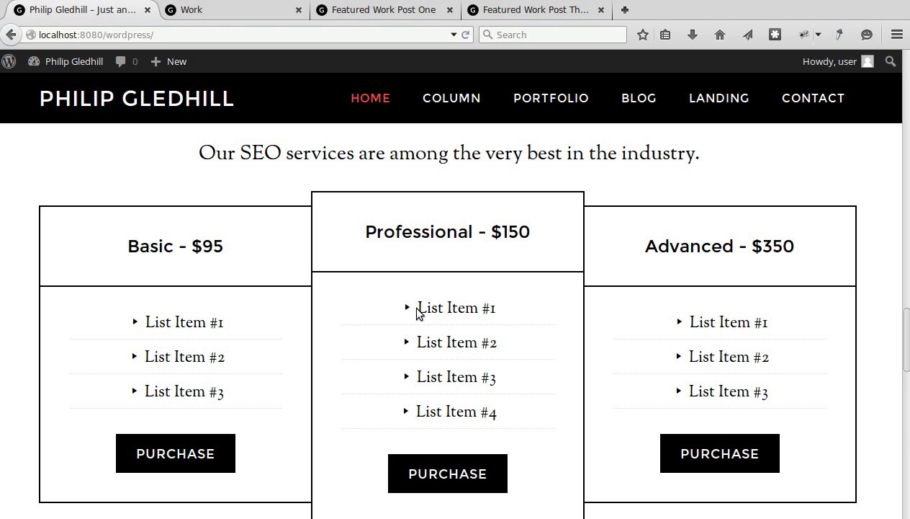
{"action": "left_click_drag", "start_coordinate": [419, 308], "coordinate": [494, 309]}
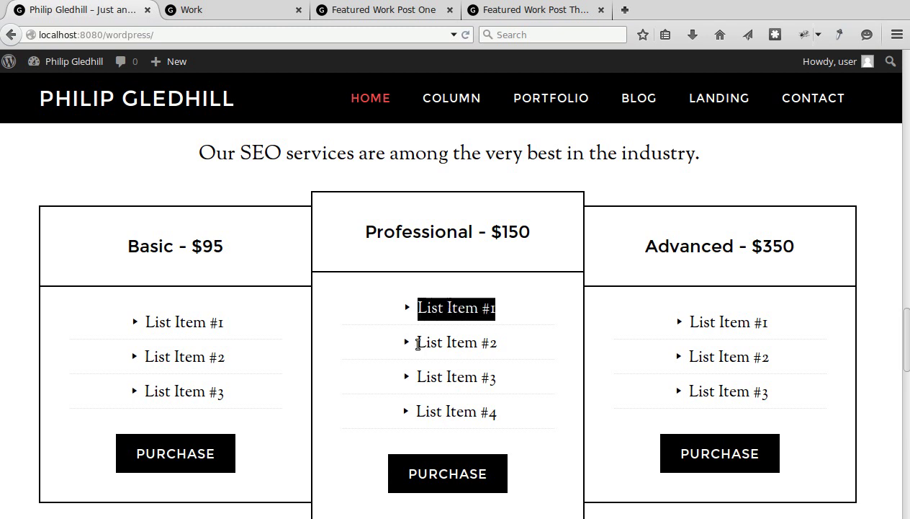
{"action": "left_click_drag", "start_coordinate": [417, 343], "coordinate": [502, 352]}
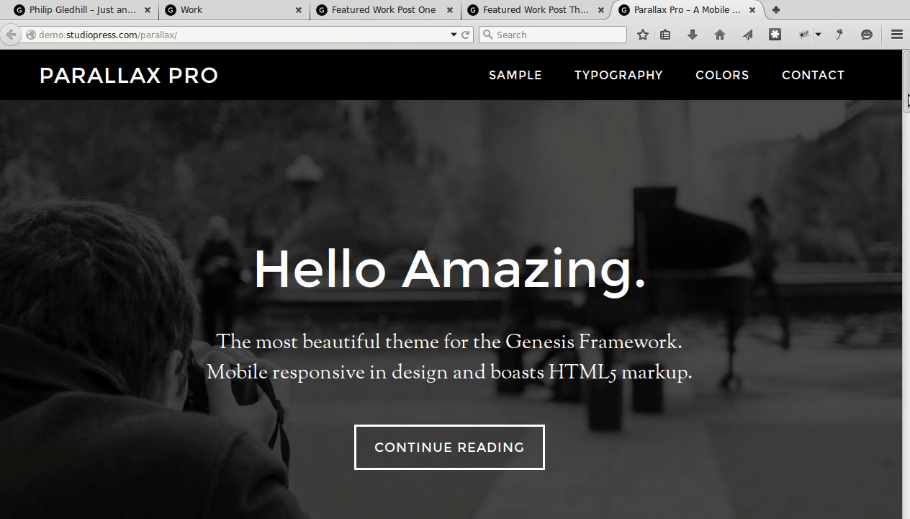
Step: Review the Parallax Pro demo home page down to its footer, and preview it in the blue color scheme
{"action": "scroll", "coordinate": [909, 103], "scroll_direction": "down", "scroll_amount": 3}
{"action": "left_click_drag", "start_coordinate": [909, 103], "coordinate": [909, 490]}
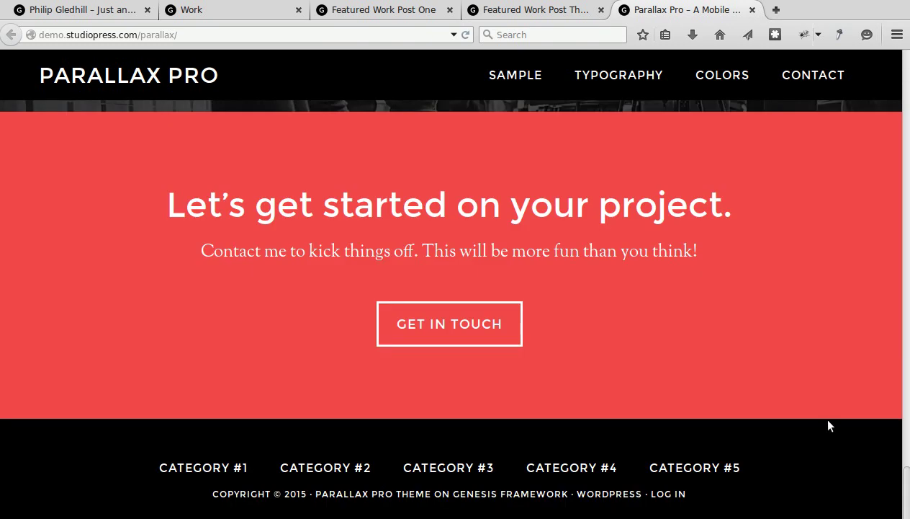
{"action": "mouse_move", "coordinate": [712, 74]}
{"action": "left_click", "coordinate": [711, 124]}
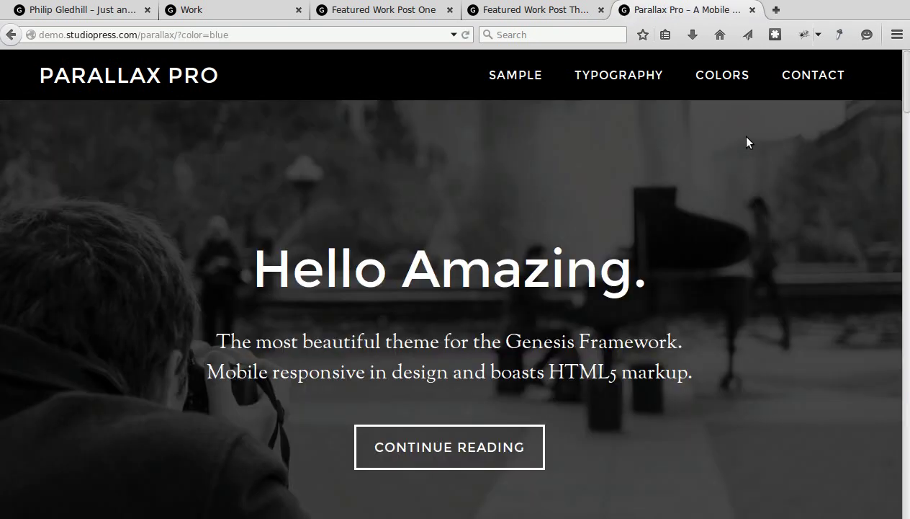
{"action": "key", "text": "End"}
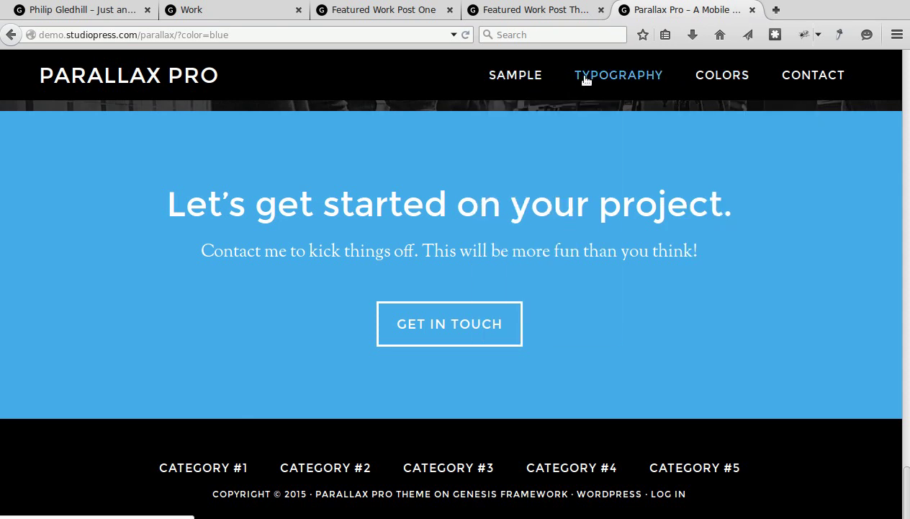
{"action": "mouse_move", "coordinate": [718, 77]}
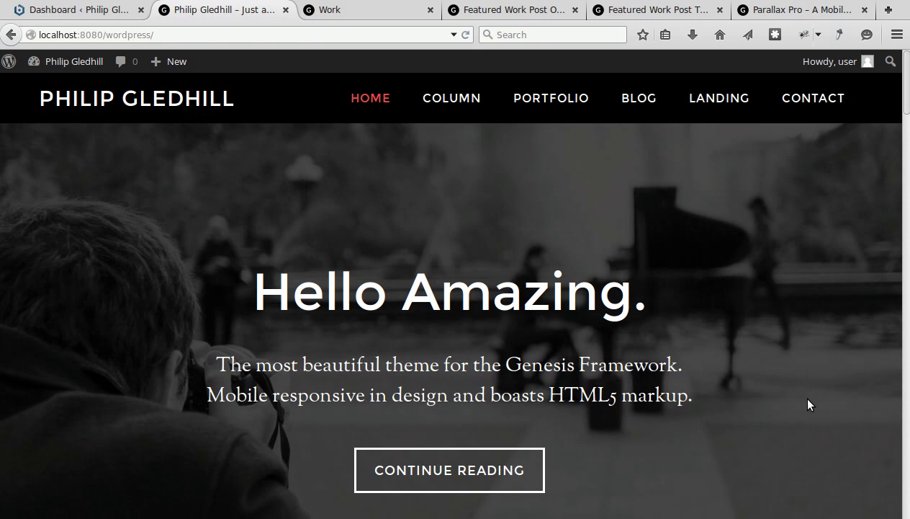
Step: Open the WordPress Customizer's background image settings and view the media library images available for Featured Section 1
{"action": "left_click", "coordinate": [86, 9]}
{"action": "mouse_move", "coordinate": [57, 413]}
{"action": "left_click", "coordinate": [149, 407]}
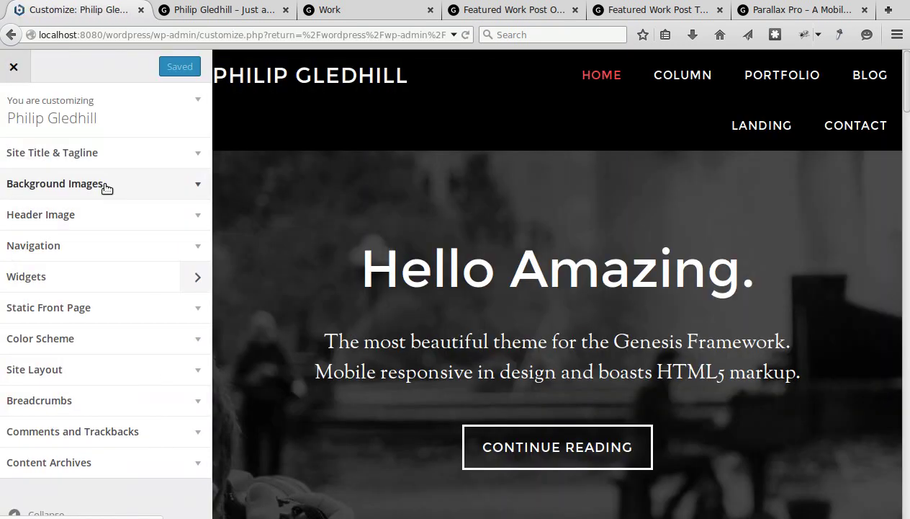
{"action": "left_click", "coordinate": [106, 185]}
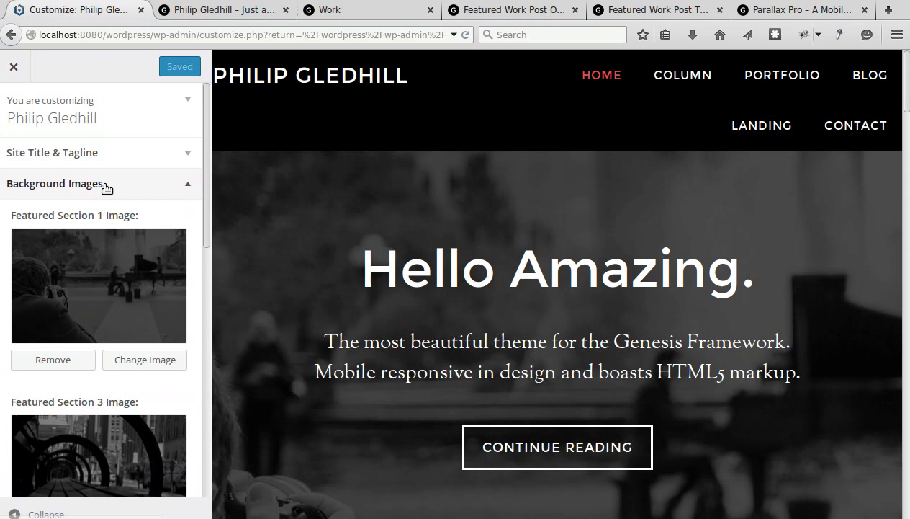
{"action": "left_click", "coordinate": [124, 361]}
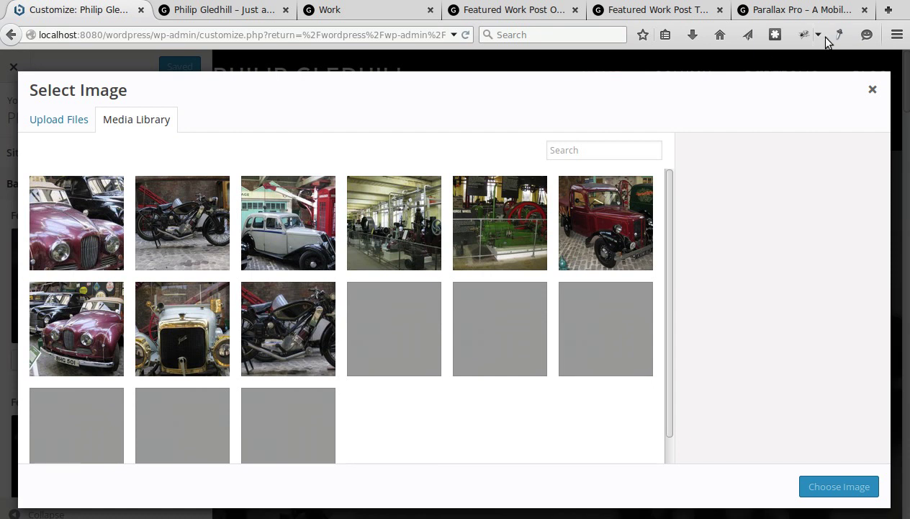
{"action": "left_click", "coordinate": [871, 91]}
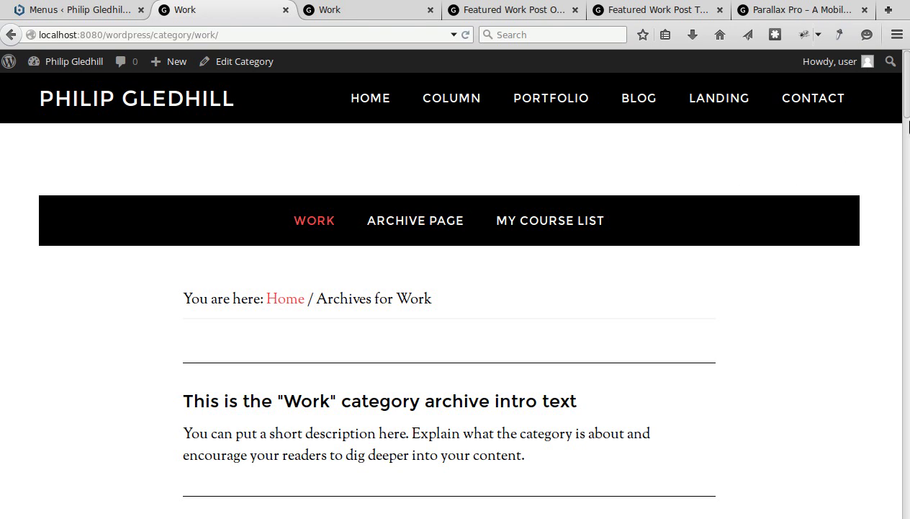
Step: Review the Work category archive page down to its footer and back, including its secondary navigation, and reload the page
{"action": "left_click_drag", "start_coordinate": [906, 105], "coordinate": [906, 494]}
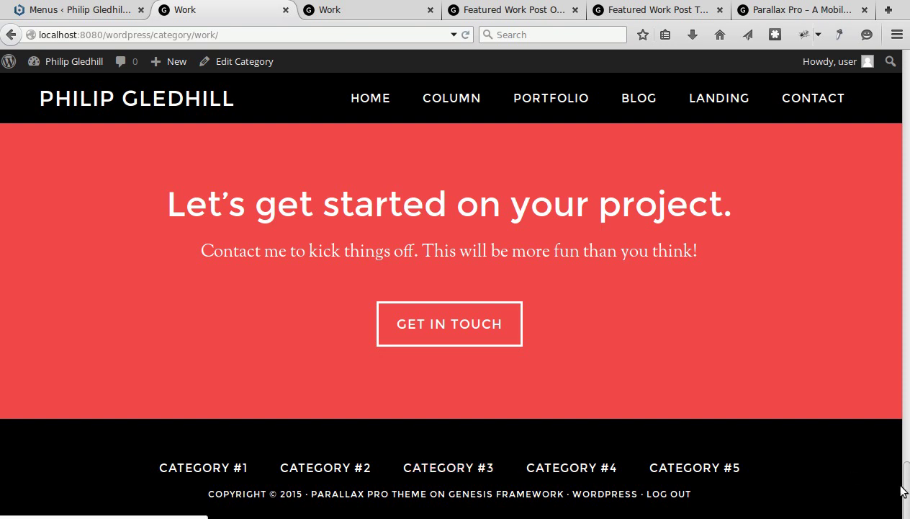
{"action": "left_click_drag", "start_coordinate": [903, 495], "coordinate": [893, 58]}
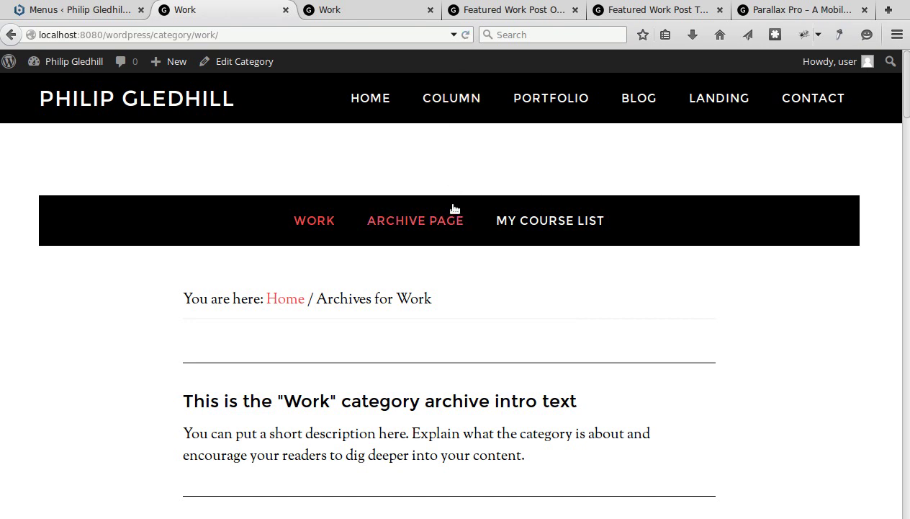
{"action": "left_click", "coordinate": [464, 36]}
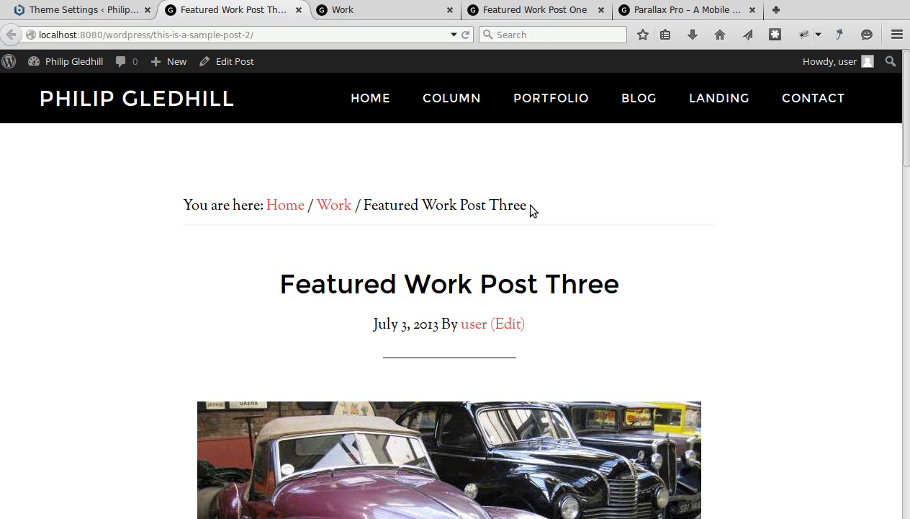
Step: Inspect the breadcrumb trail and the date and author line on the Featured Work Post Three page
{"action": "left_click_drag", "start_coordinate": [530, 207], "coordinate": [231, 198]}
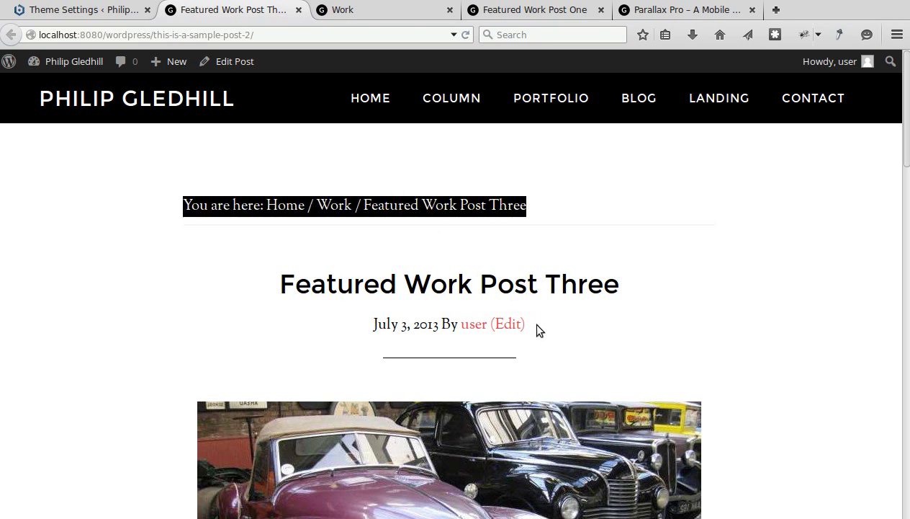
{"action": "left_click_drag", "start_coordinate": [371, 325], "coordinate": [490, 323]}
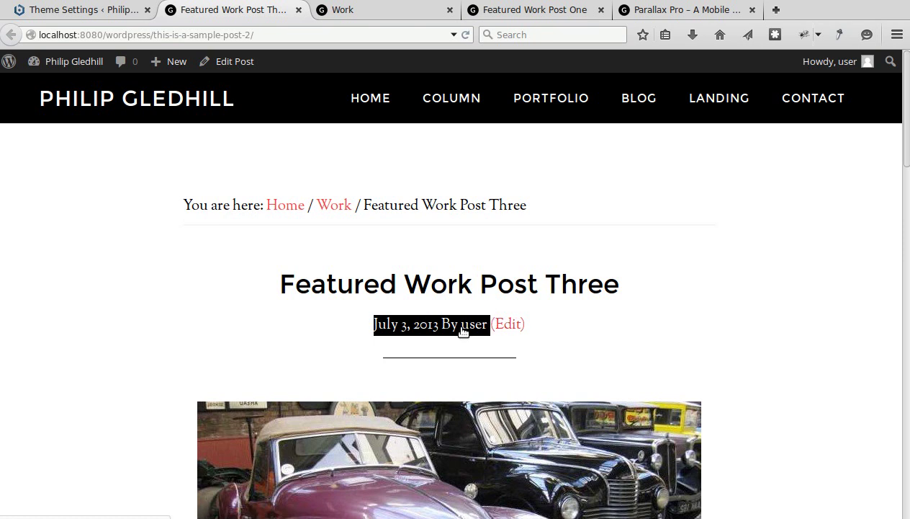
{"action": "left_click", "coordinate": [354, 322]}
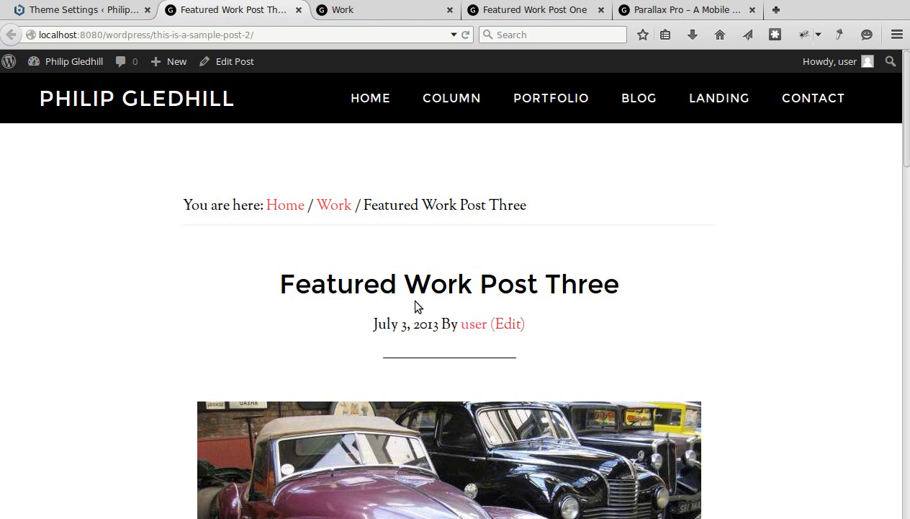
Step: Disable breadcrumbs on the homepage, posts, pages, archives, 404 page and attachment page in the Genesis theme settings, and save
{"action": "left_click", "coordinate": [108, 12]}
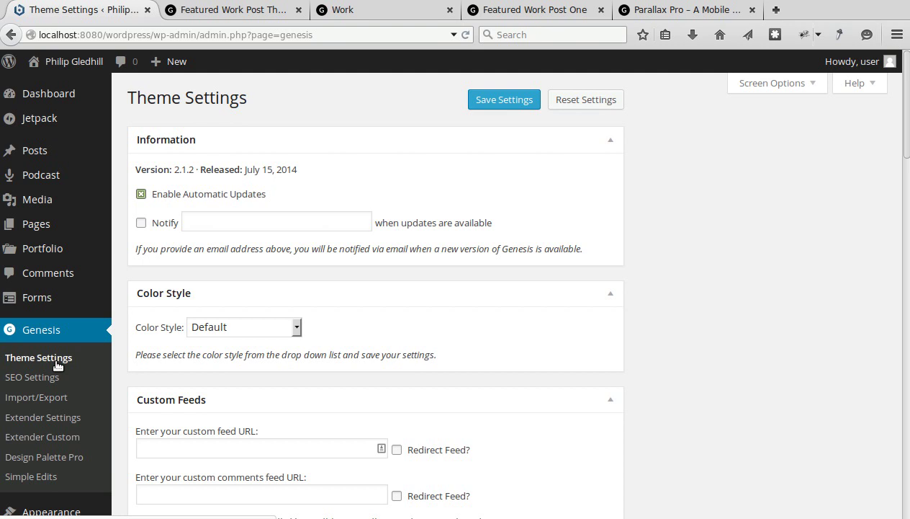
{"action": "left_click_drag", "start_coordinate": [903, 115], "coordinate": [907, 286]}
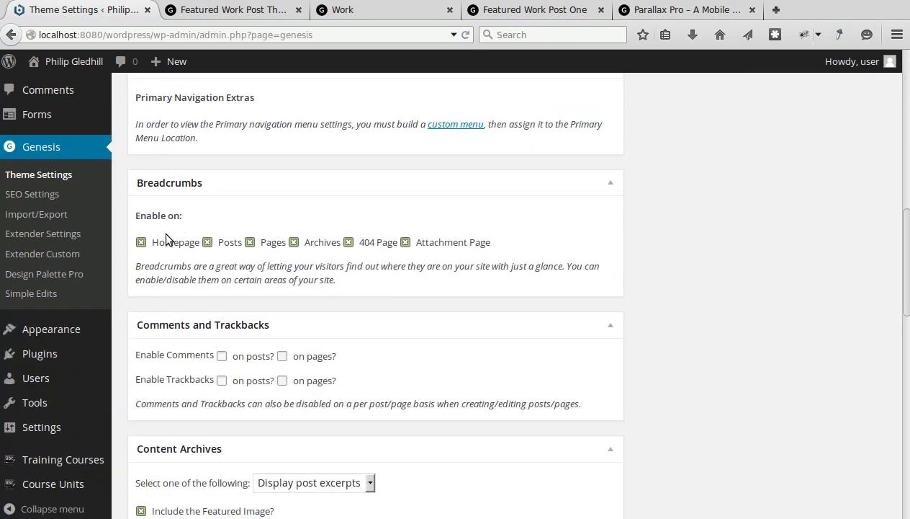
{"action": "left_click", "coordinate": [141, 242]}
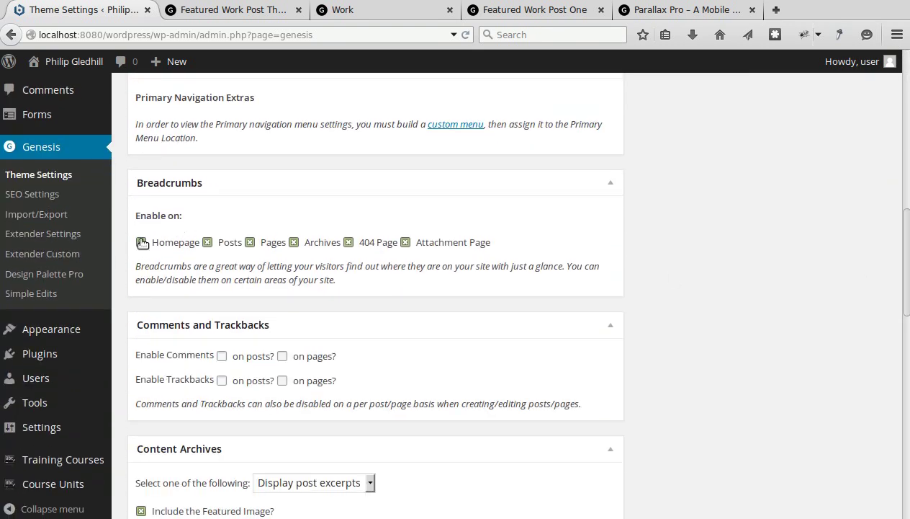
{"action": "left_click", "coordinate": [208, 242]}
{"action": "left_click", "coordinate": [250, 242]}
{"action": "left_click", "coordinate": [294, 242]}
{"action": "left_click", "coordinate": [349, 242]}
{"action": "left_click", "coordinate": [405, 243]}
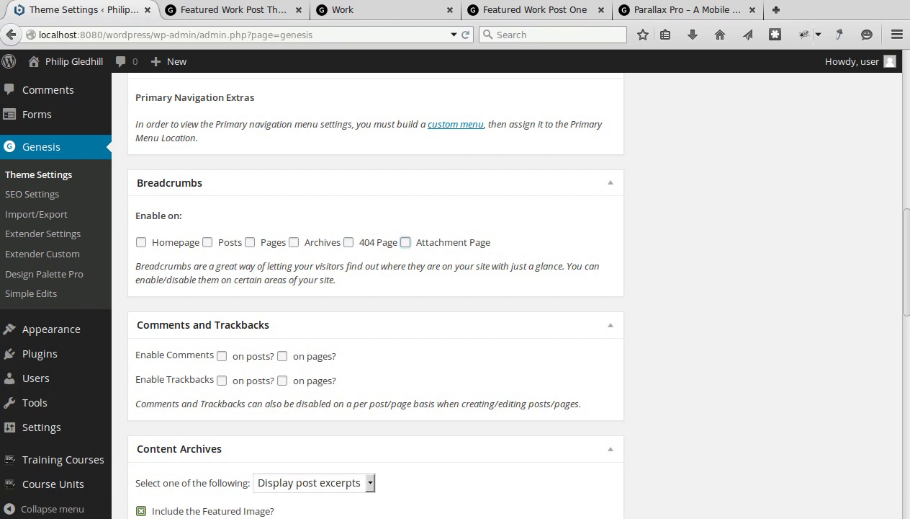
{"action": "left_click_drag", "start_coordinate": [908, 269], "coordinate": [885, 72]}
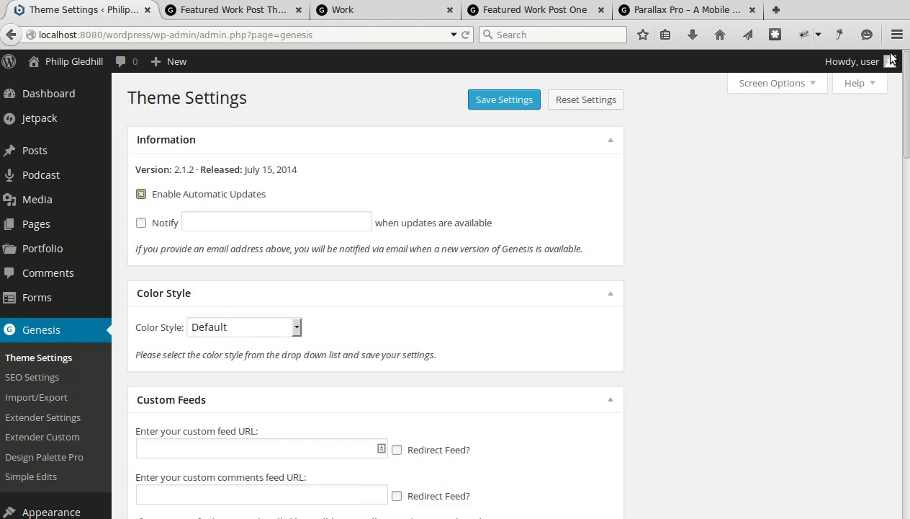
{"action": "left_click", "coordinate": [499, 107]}
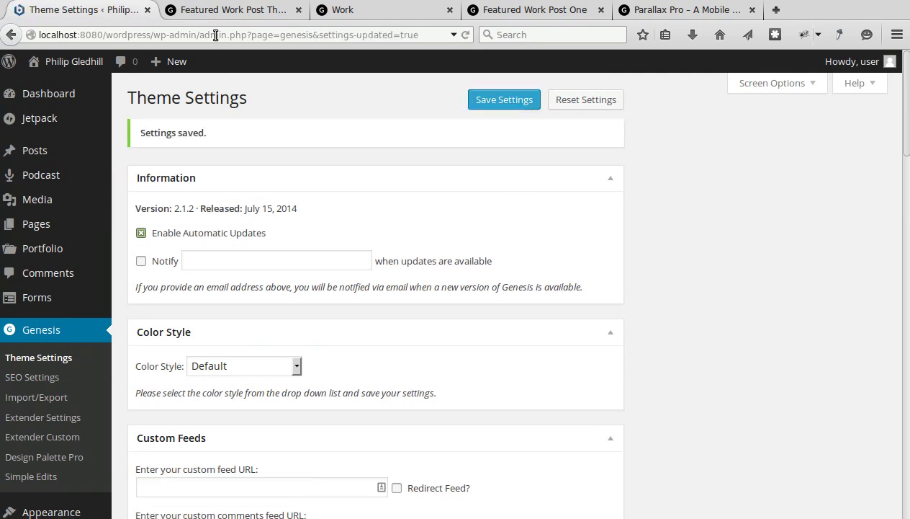
Step: Check the entry meta with date and author under the Featured Work Post Three title
{"action": "left_click", "coordinate": [212, 12]}
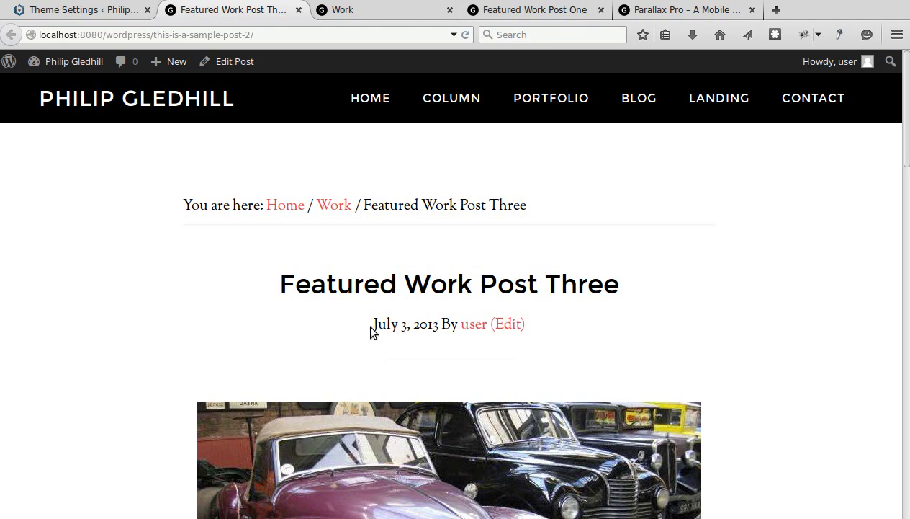
{"action": "left_click_drag", "start_coordinate": [370, 326], "coordinate": [455, 324]}
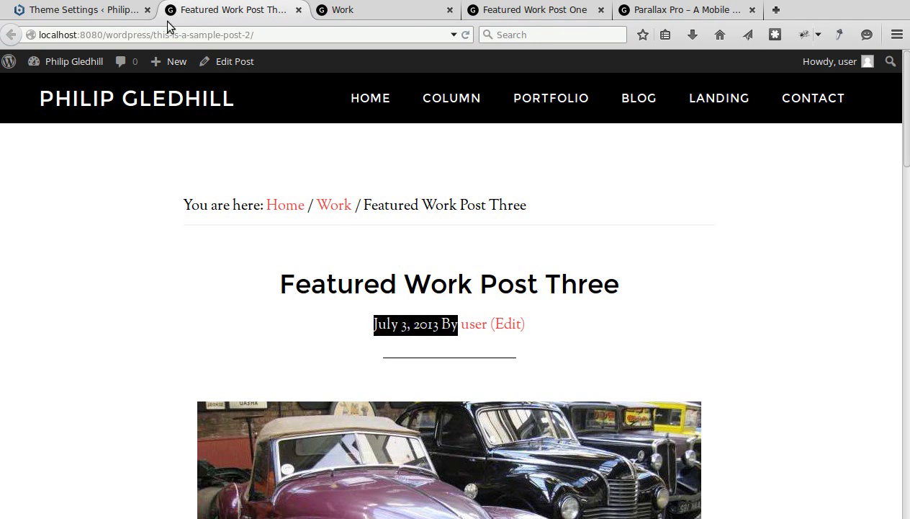
Step: Clear the entry meta above and below content in the Genesis Simple Edits settings, and save them
{"action": "left_click", "coordinate": [56, 11]}
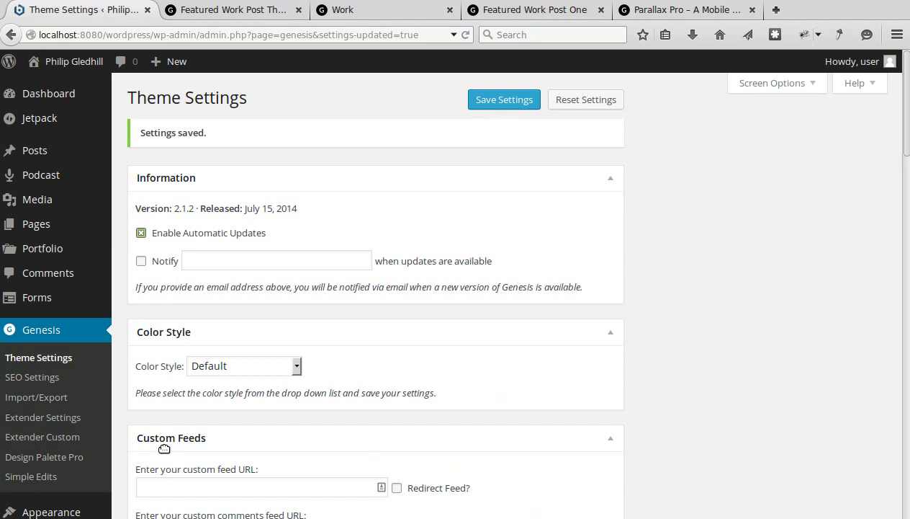
{"action": "left_click", "coordinate": [57, 475]}
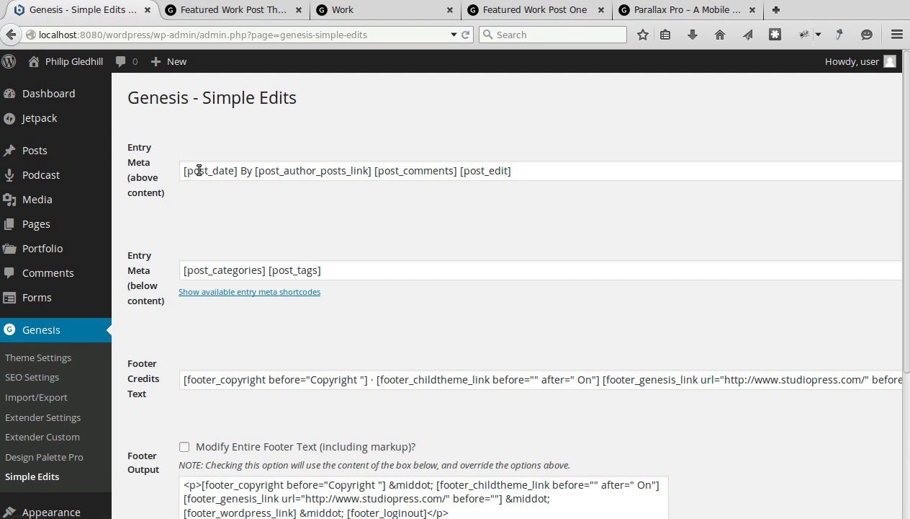
{"action": "left_click", "coordinate": [144, 168]}
{"action": "key", "text": "BackSpace"}
{"action": "left_click", "coordinate": [142, 272]}
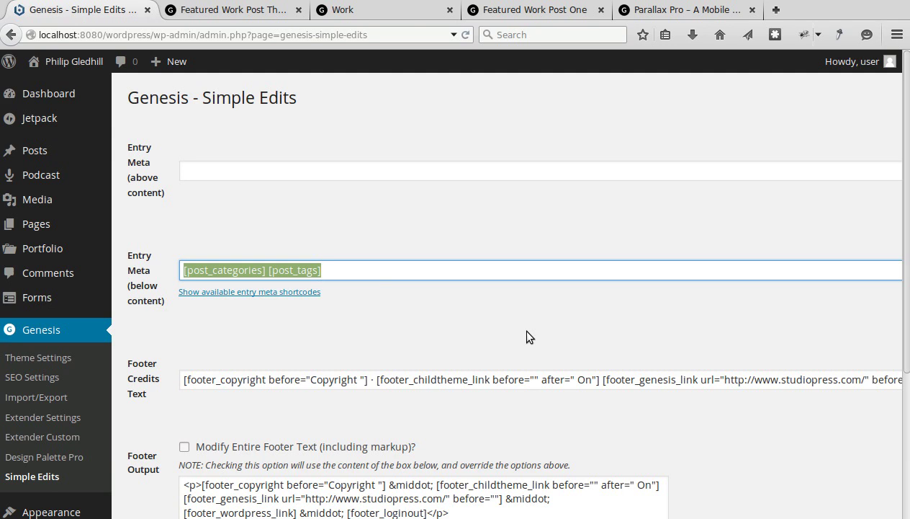
{"action": "key", "text": "BackSpace"}
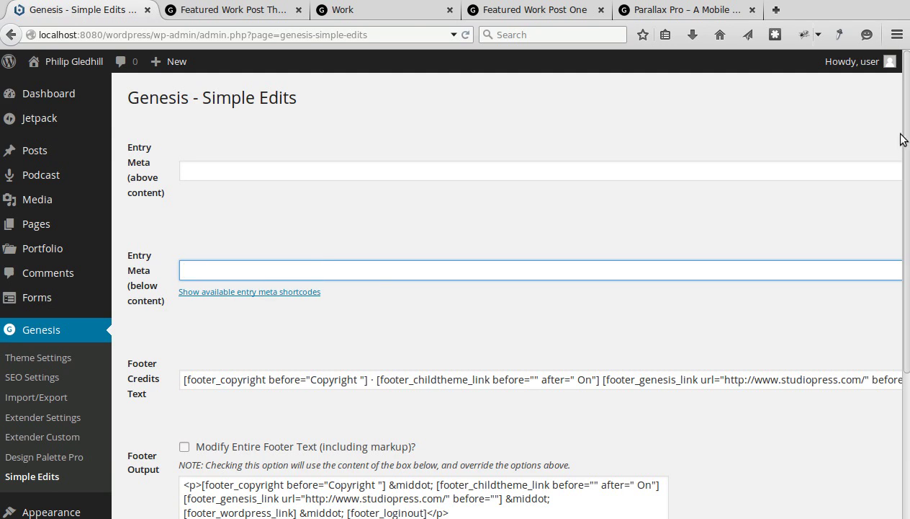
{"action": "left_click_drag", "start_coordinate": [898, 139], "coordinate": [362, 207]}
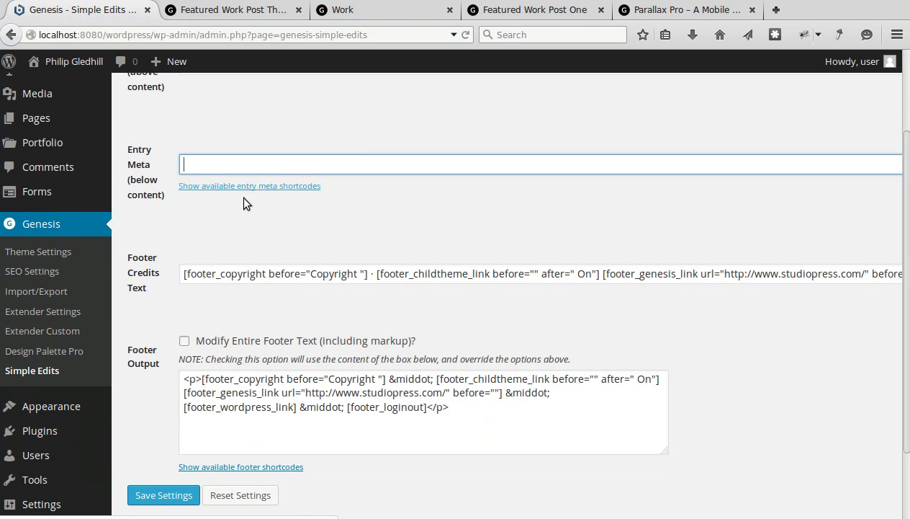
{"action": "left_click", "coordinate": [177, 496]}
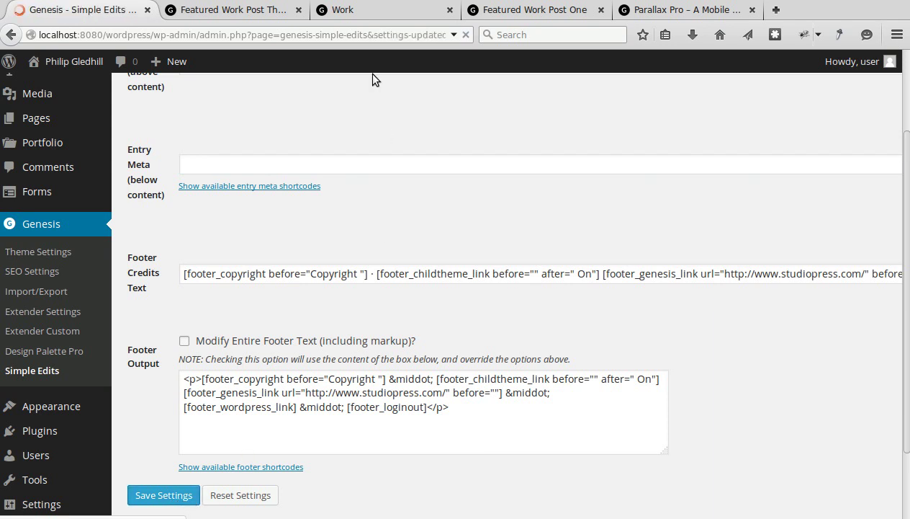
Step: Reload the Featured Work Post Three page and check the areas above and below its title
{"action": "left_click", "coordinate": [271, 14]}
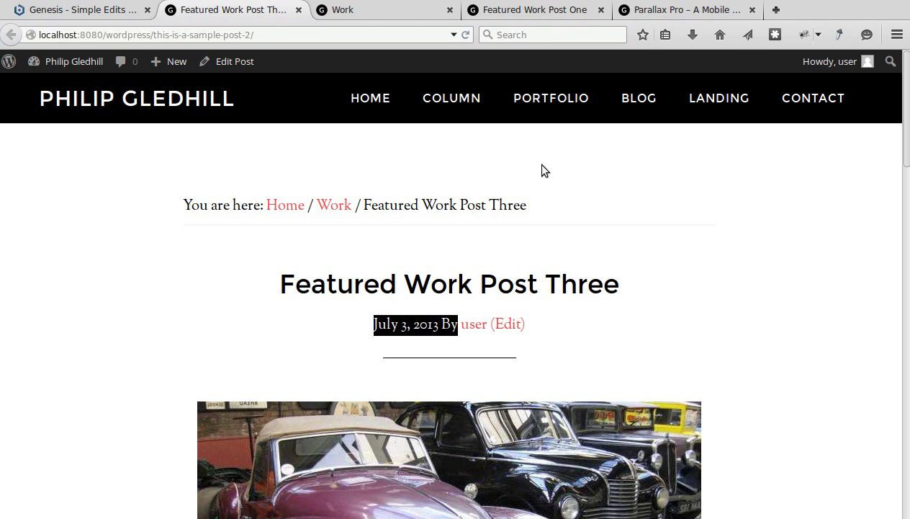
{"action": "left_click", "coordinate": [465, 36]}
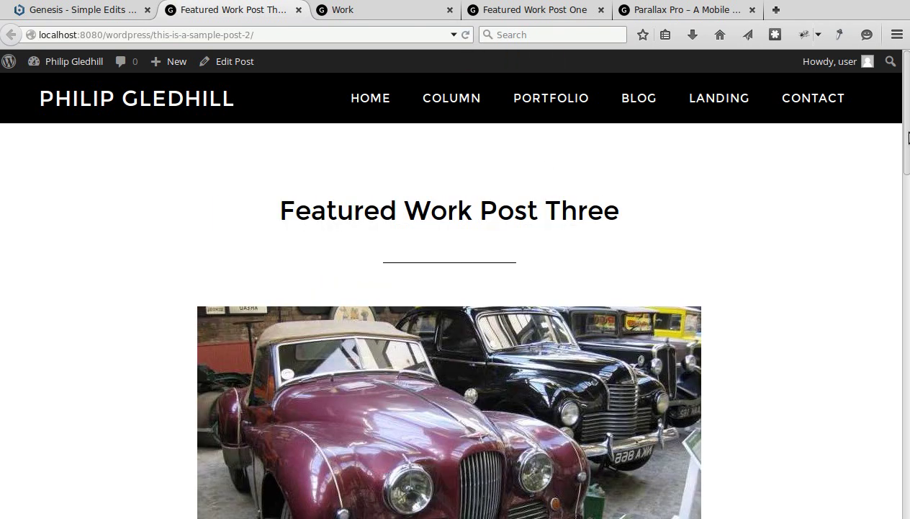
{"action": "mouse_move", "coordinate": [907, 136]}
{"action": "left_mouse_down"}
{"action": "mouse_move", "coordinate": [908, 159]}
{"action": "mouse_move", "coordinate": [908, 145]}
{"action": "left_mouse_up"}
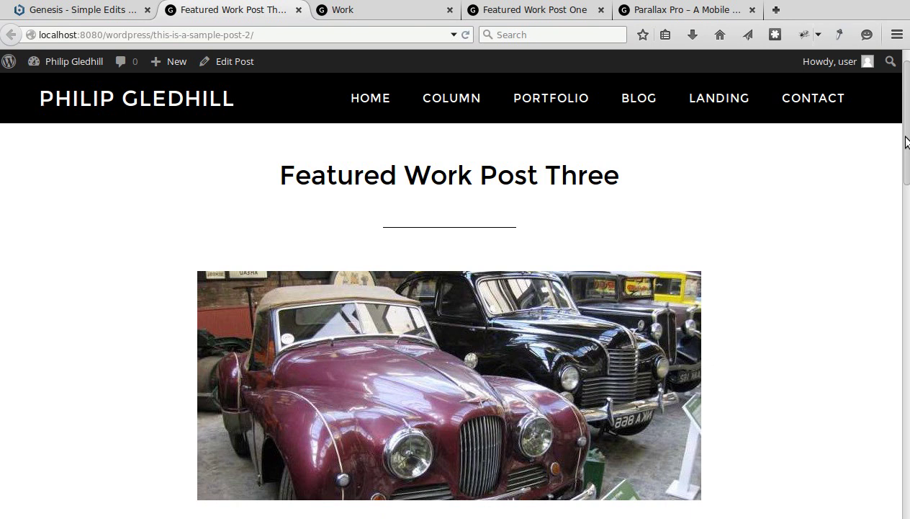
{"action": "left_click_drag", "start_coordinate": [908, 142], "coordinate": [908, 113]}
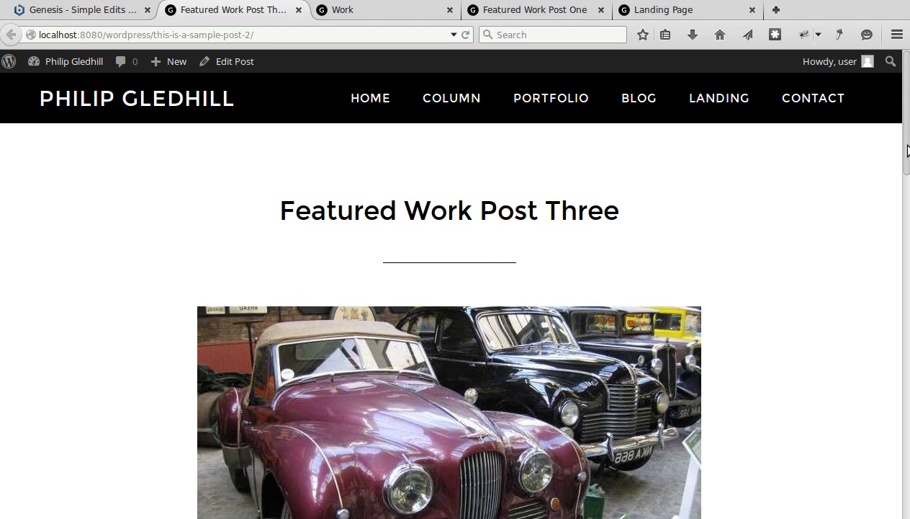
{"action": "mouse_move", "coordinate": [908, 149]}
{"action": "left_mouse_down"}
{"action": "mouse_move", "coordinate": [907, 313]}
{"action": "mouse_move", "coordinate": [907, 157]}
{"action": "left_mouse_up"}
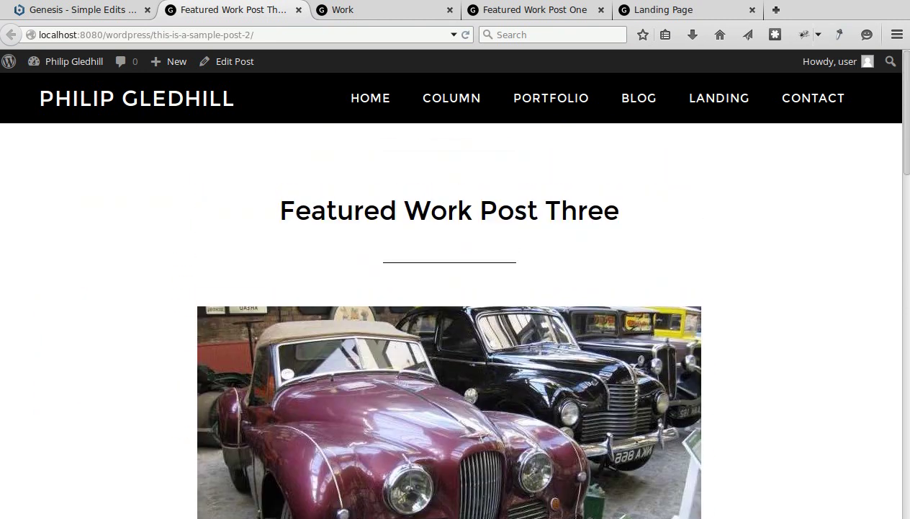
Step: Review the Work category archive's intro text and its Featured Work Post One excerpt
{"action": "left_click", "coordinate": [402, 8]}
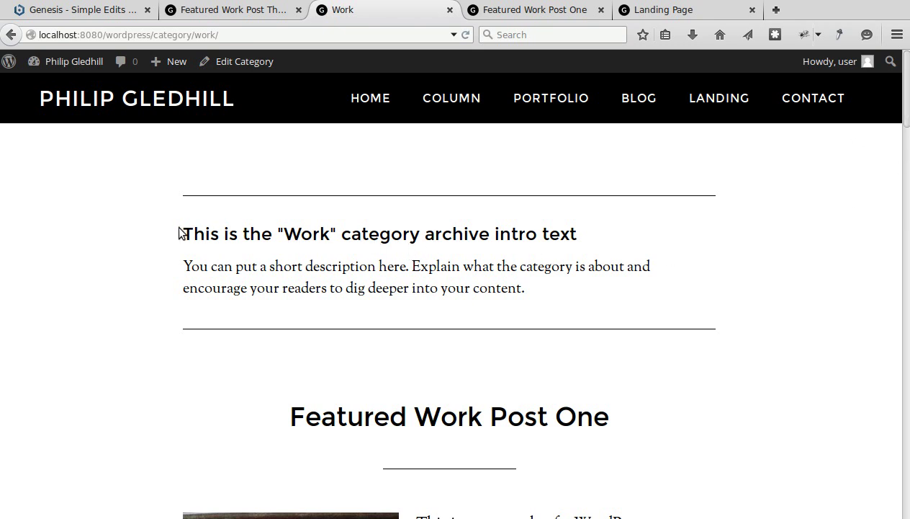
{"action": "left_click_drag", "start_coordinate": [182, 233], "coordinate": [688, 297]}
{"action": "left_click", "coordinate": [687, 298]}
{"action": "mouse_move", "coordinate": [907, 93]}
{"action": "left_mouse_down"}
{"action": "mouse_move", "coordinate": [908, 254]}
{"action": "mouse_move", "coordinate": [907, 35]}
{"action": "mouse_move", "coordinate": [907, 93]}
{"action": "mouse_move", "coordinate": [908, 74]}
{"action": "left_mouse_up"}
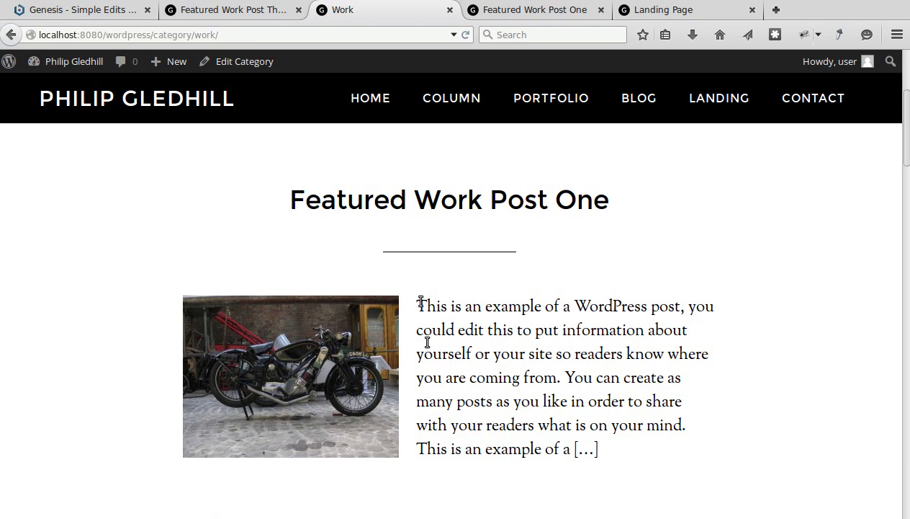
Step: Review the Featured Work Post One page with its sidebar email signup, social icons and featured posts
{"action": "left_click", "coordinate": [520, 13]}
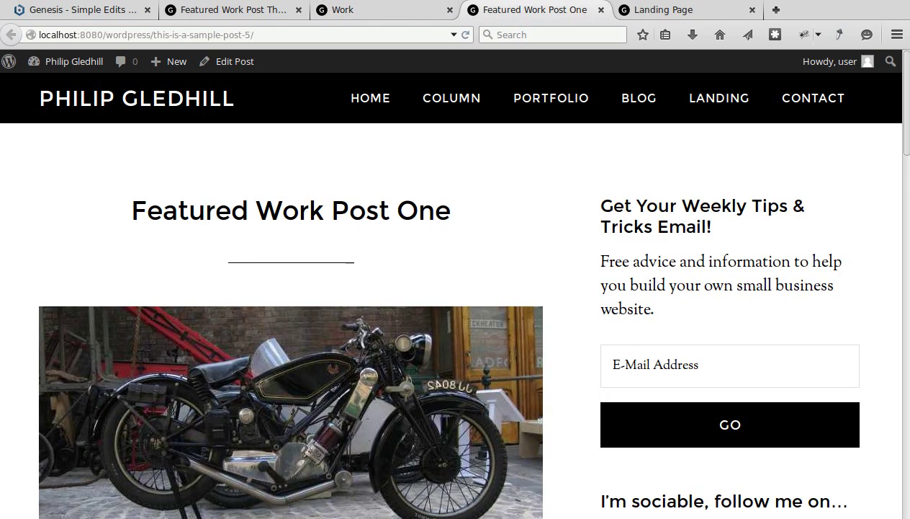
{"action": "scroll", "coordinate": [904, 124], "scroll_direction": "down", "scroll_amount": 1}
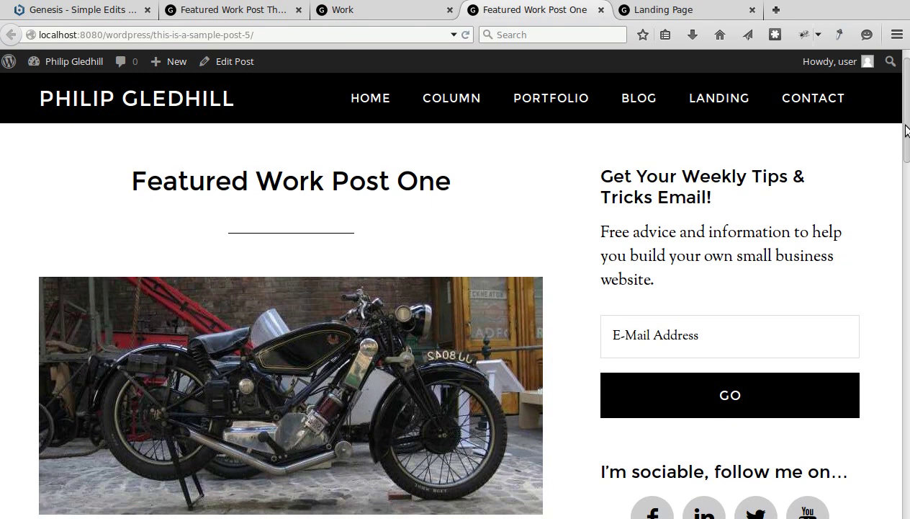
{"action": "left_click_drag", "start_coordinate": [906, 130], "coordinate": [907, 165]}
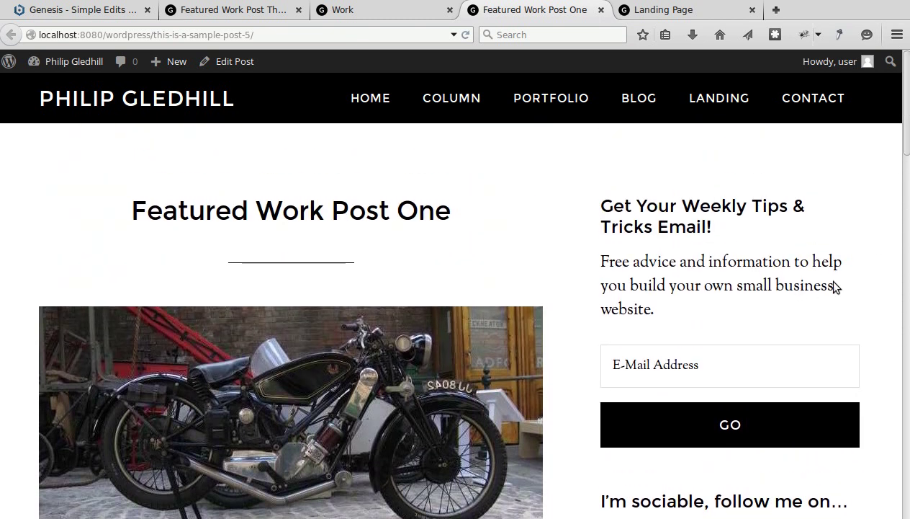
{"action": "scroll", "coordinate": [907, 154], "scroll_direction": "down", "scroll_amount": 5}
{"action": "scroll", "coordinate": [907, 153], "scroll_direction": "down", "scroll_amount": 2}
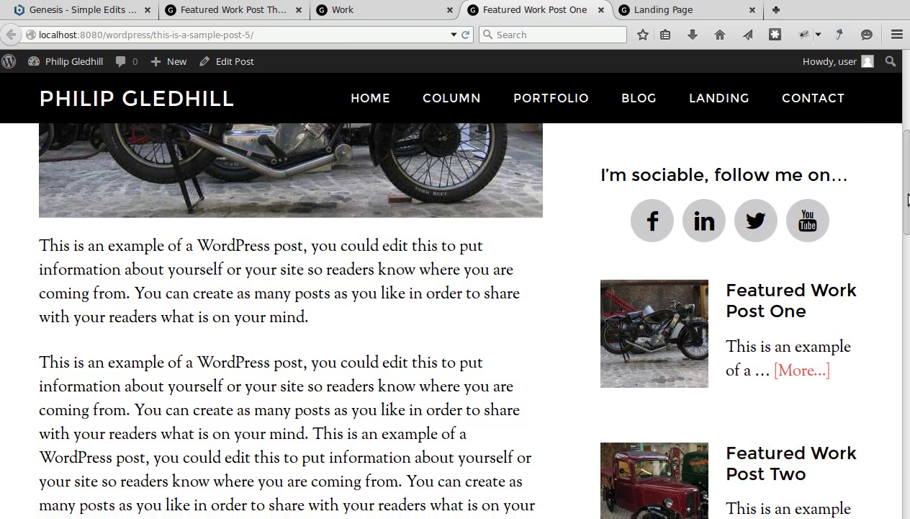
{"action": "left_click_drag", "start_coordinate": [908, 198], "coordinate": [906, 175]}
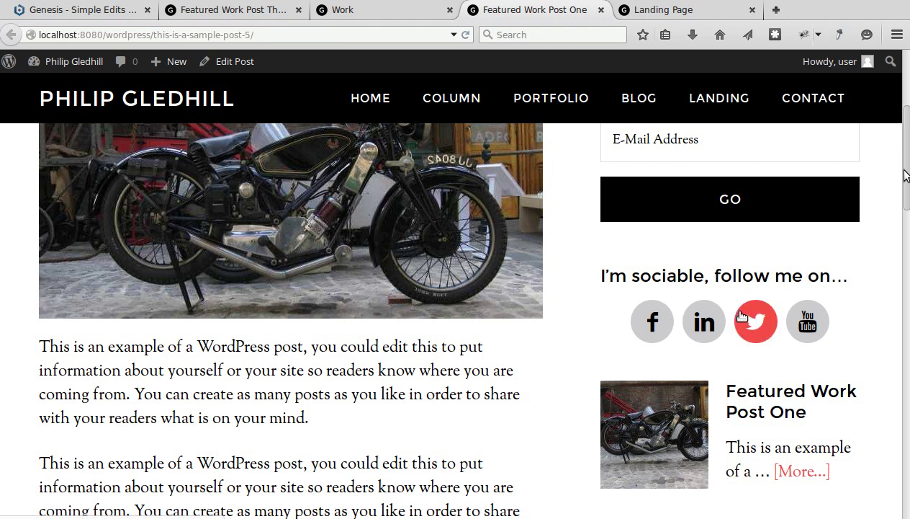
{"action": "scroll", "coordinate": [906, 177], "scroll_direction": "up", "scroll_amount": 2}
{"action": "scroll", "coordinate": [907, 178], "scroll_direction": "up", "scroll_amount": 2}
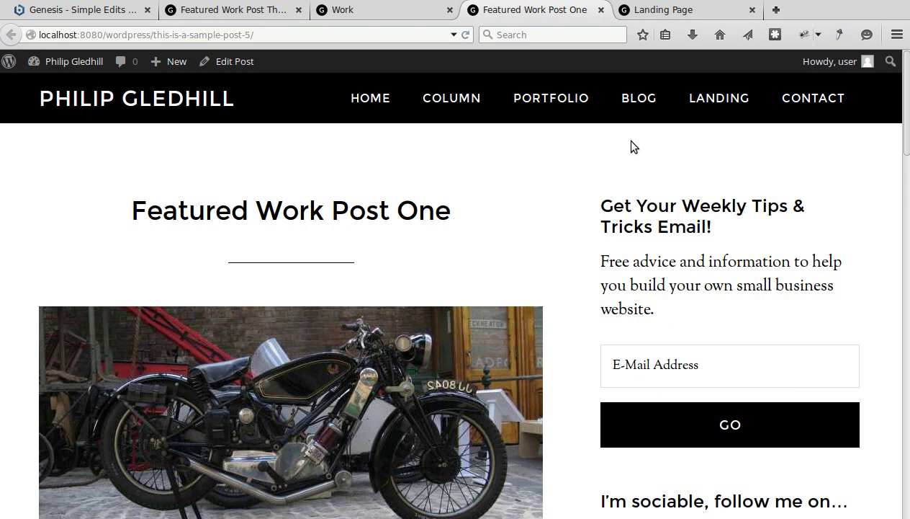
Step: Look over the StudioPress demo's Landing Page, and compare it with the sidebar layout of Featured Work Post One
{"action": "left_click", "coordinate": [633, 16]}
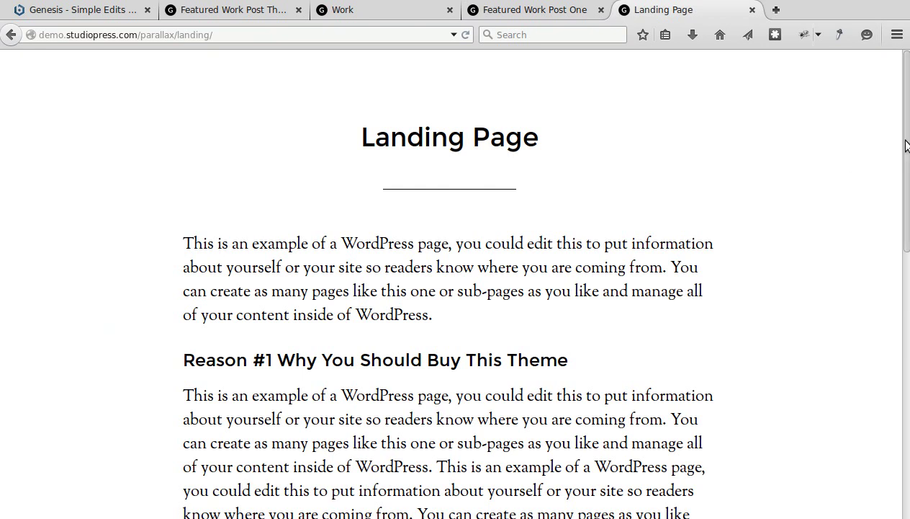
{"action": "mouse_move", "coordinate": [906, 145]}
{"action": "left_mouse_down"}
{"action": "mouse_move", "coordinate": [906, 423]}
{"action": "mouse_move", "coordinate": [906, 163]}
{"action": "left_mouse_up"}
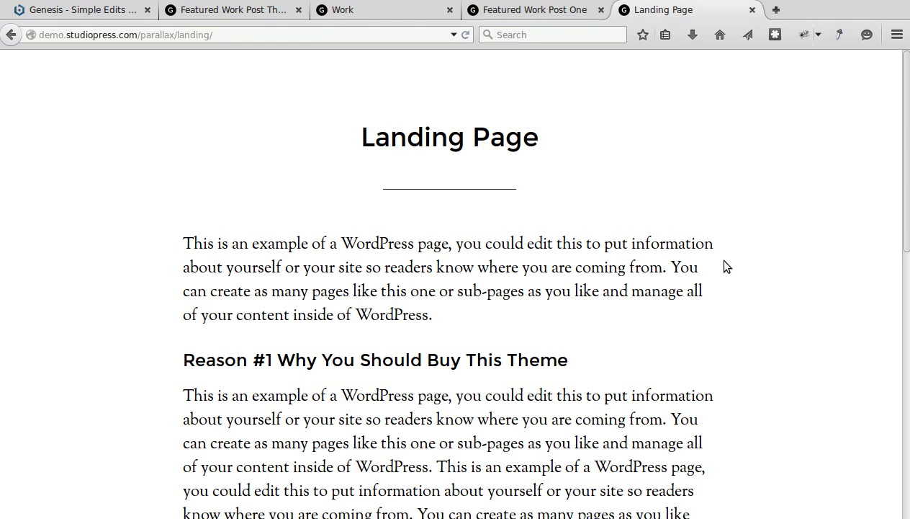
{"action": "key", "text": "ctrl+shift+Tab"}
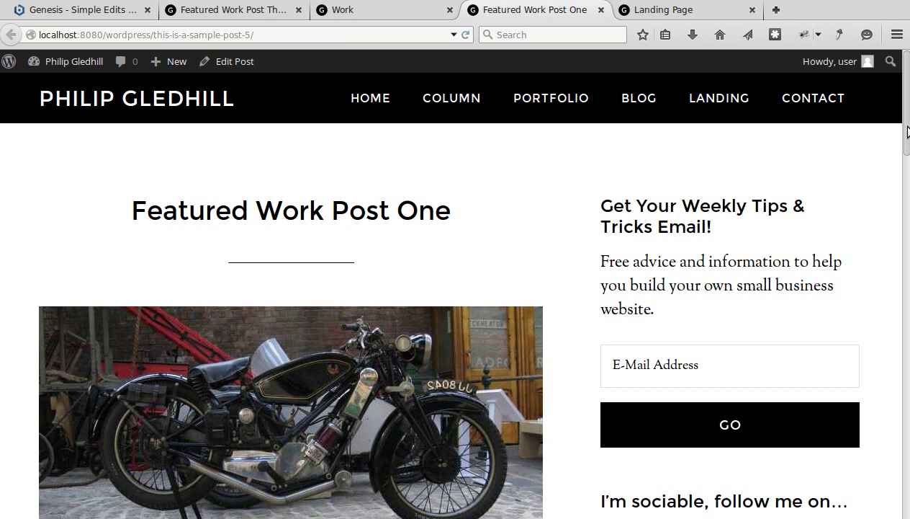
{"action": "left_click_drag", "start_coordinate": [907, 131], "coordinate": [907, 211]}
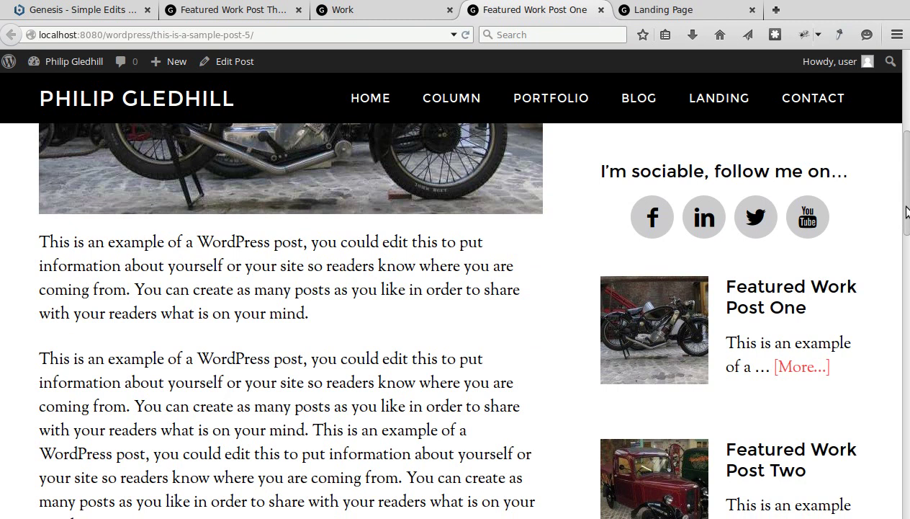
{"action": "left_click_drag", "start_coordinate": [907, 211], "coordinate": [906, 236]}
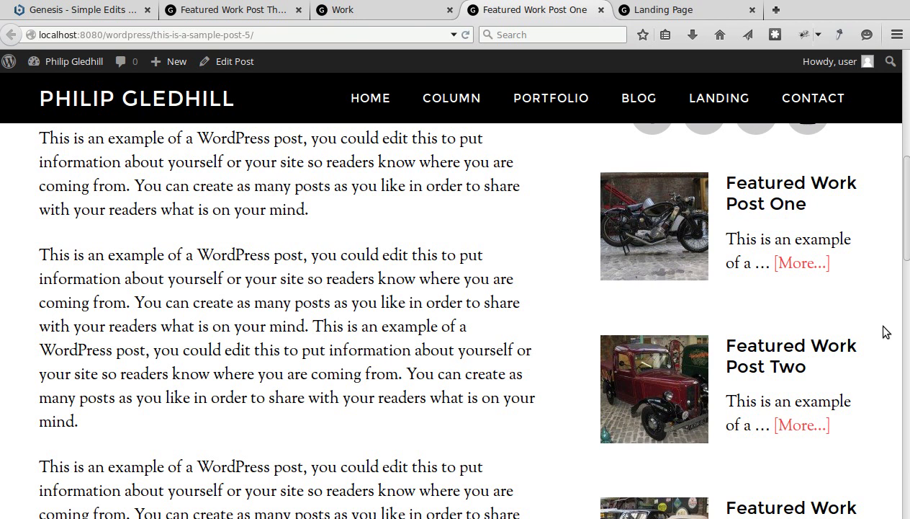
{"action": "scroll", "coordinate": [701, 378], "scroll_direction": "up", "scroll_amount": 10}
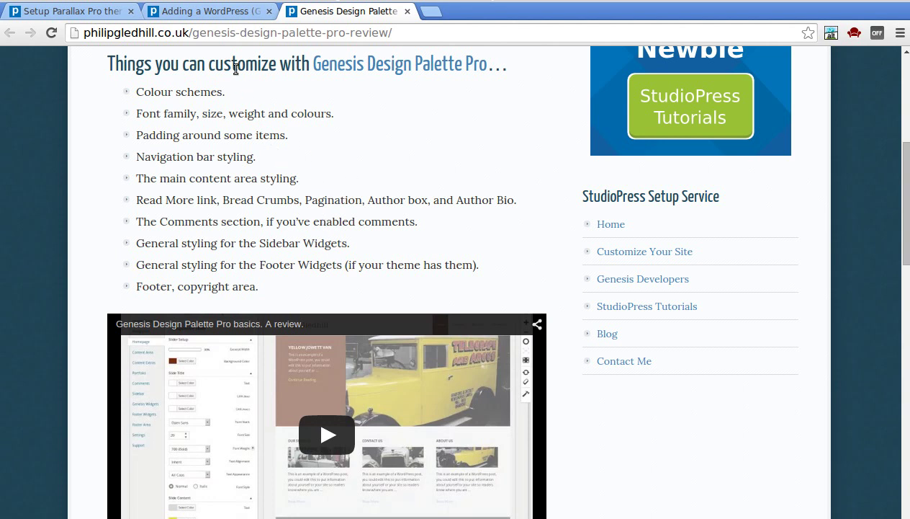
Step: Consult the author box tutorial and the Parallax Pro setup page in the other browser
{"action": "left_click", "coordinate": [211, 15]}
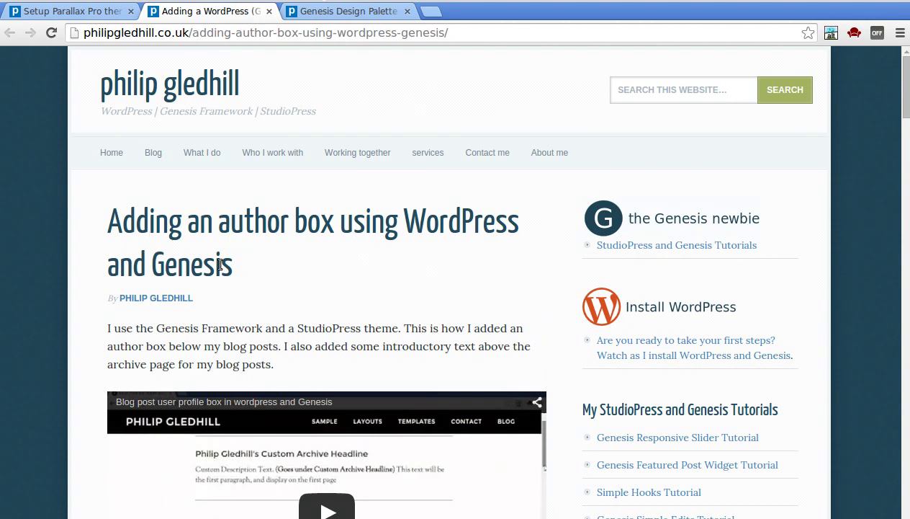
{"action": "left_click", "coordinate": [41, 11]}
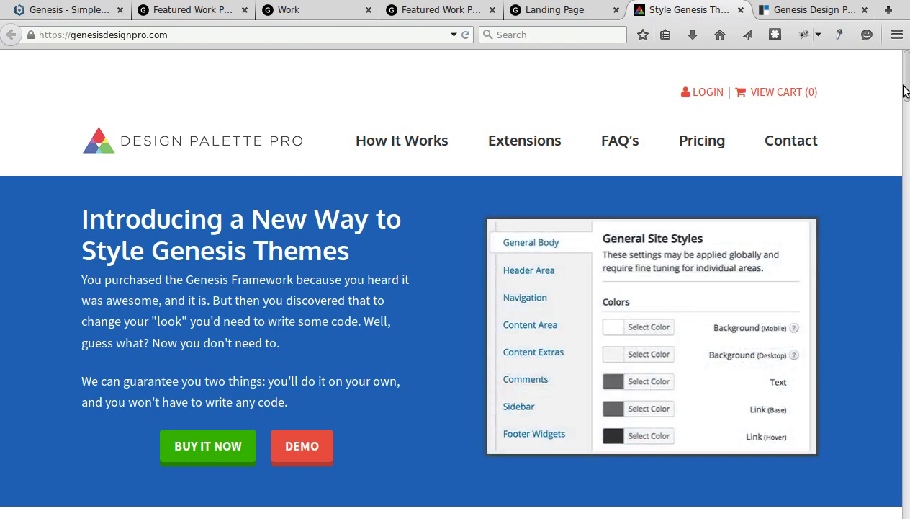
Step: Examine the Design Palette Pro pricing plans and the StudioPress list of supported child themes, including Parallax Pro
{"action": "scroll", "coordinate": [895, 90], "scroll_direction": "down", "scroll_amount": 6}
{"action": "scroll", "coordinate": [455, 288], "scroll_direction": "down", "scroll_amount": 2}
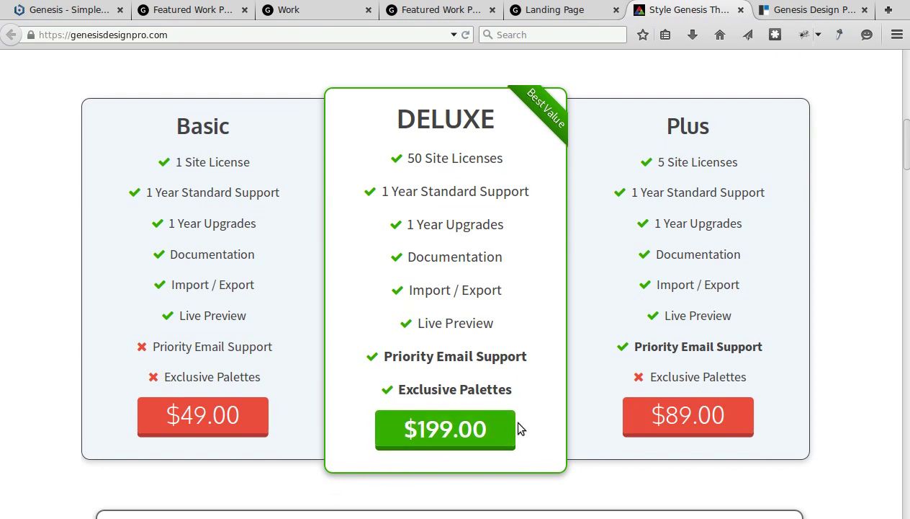
{"action": "left_click", "coordinate": [773, 9]}
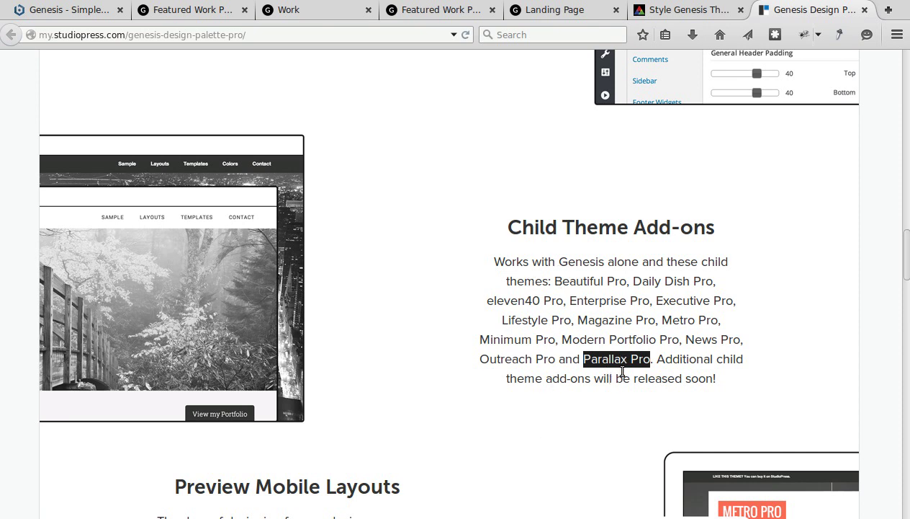
Step: Examine how the images and body text are laid out on the local Featured Work Post Three page
{"action": "key", "text": "alt+Tab"}
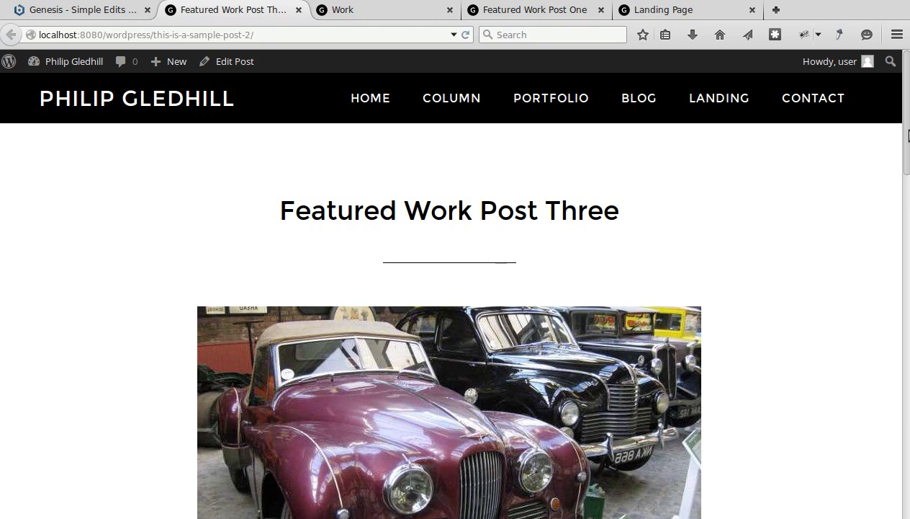
{"action": "left_click_drag", "start_coordinate": [909, 137], "coordinate": [907, 237]}
{"action": "scroll", "coordinate": [800, 223], "scroll_direction": "up", "scroll_amount": 7}
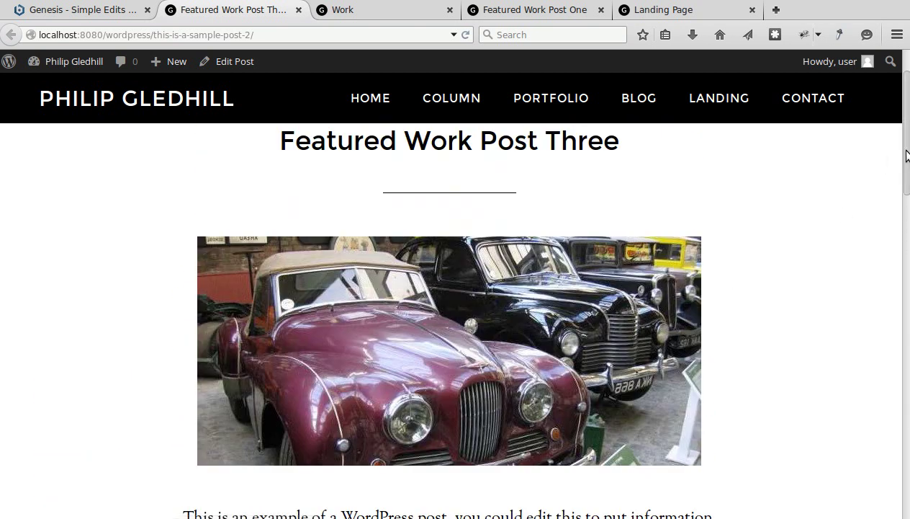
{"action": "left_click_drag", "start_coordinate": [905, 156], "coordinate": [906, 260]}
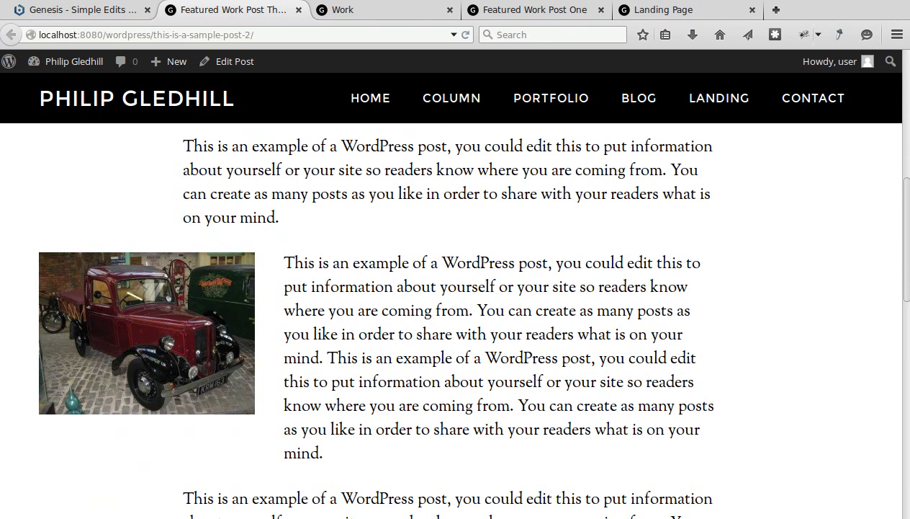
{"action": "left_click_drag", "start_coordinate": [906, 232], "coordinate": [905, 58]}
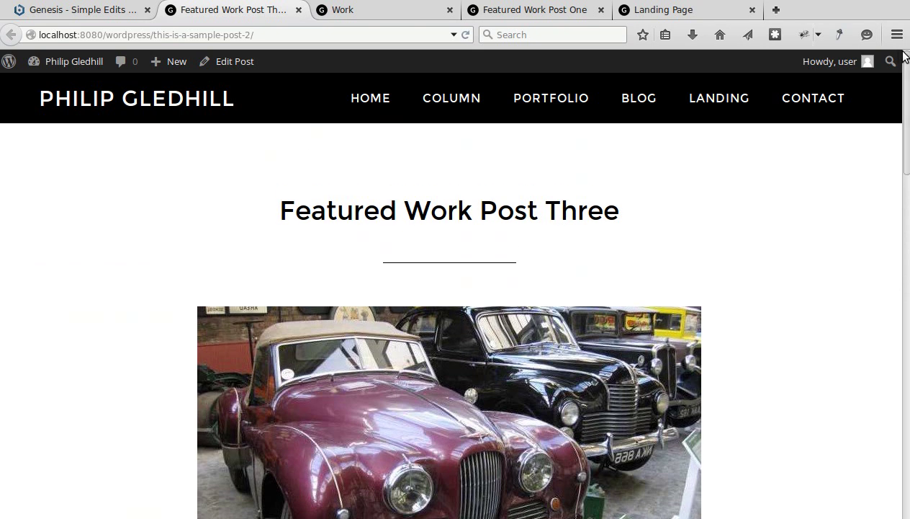
Step: Open Featured Work Post Three for editing and inspect the Image CSS Class in the red truck image's details without changing it
{"action": "left_click", "coordinate": [241, 62]}
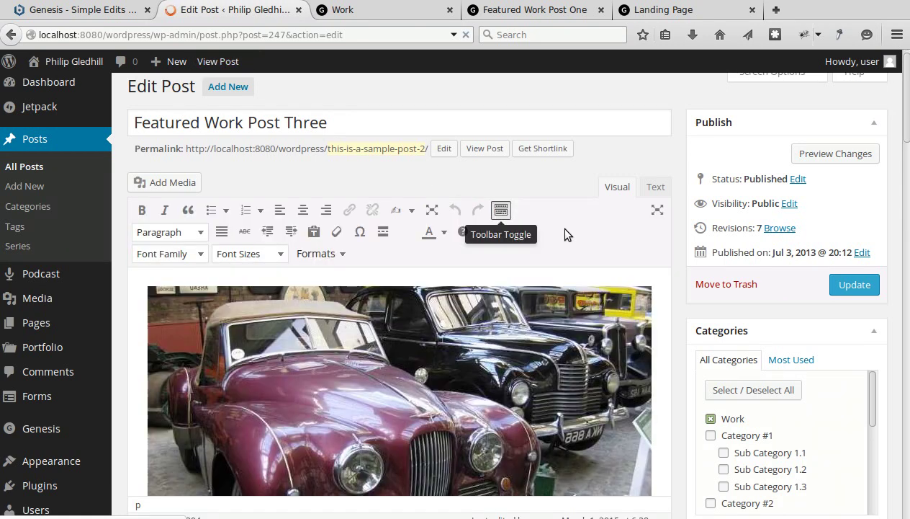
{"action": "scroll", "coordinate": [681, 267], "scroll_direction": "down", "scroll_amount": 3}
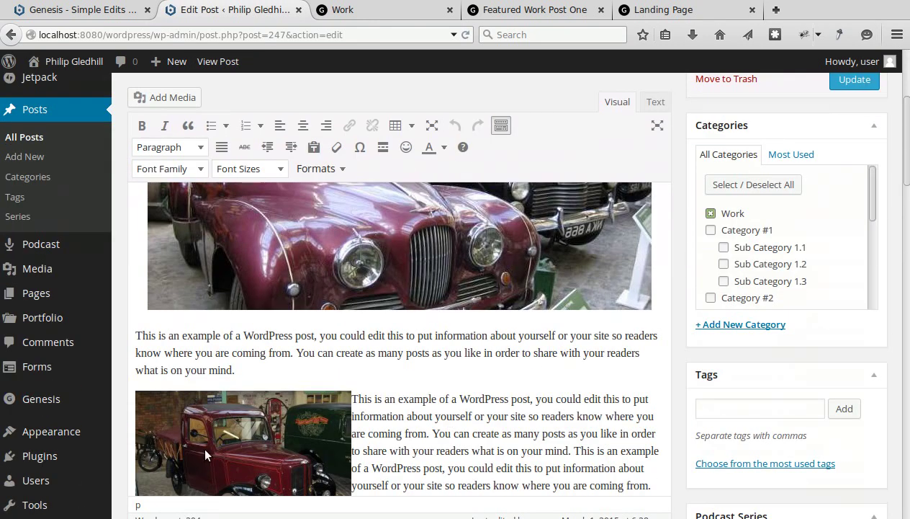
{"action": "left_click", "coordinate": [205, 449]}
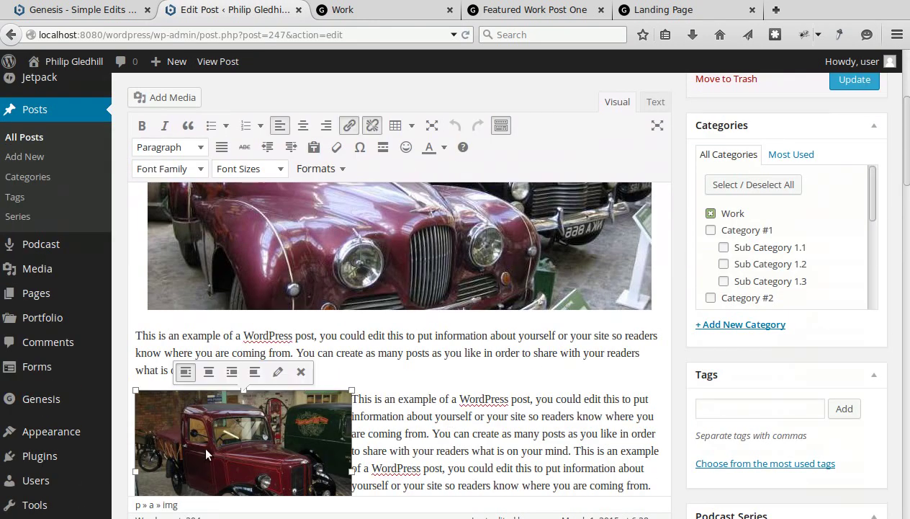
{"action": "left_click", "coordinate": [278, 371]}
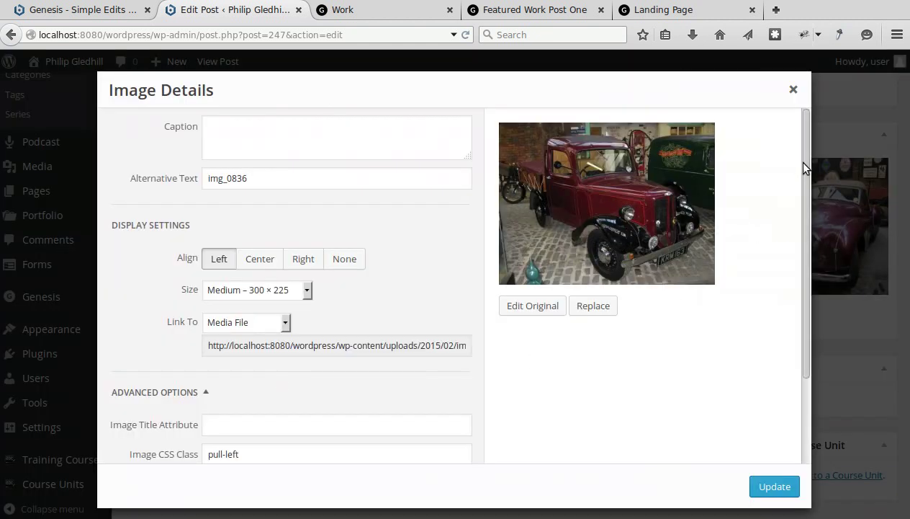
{"action": "left_click_drag", "start_coordinate": [802, 164], "coordinate": [806, 264]}
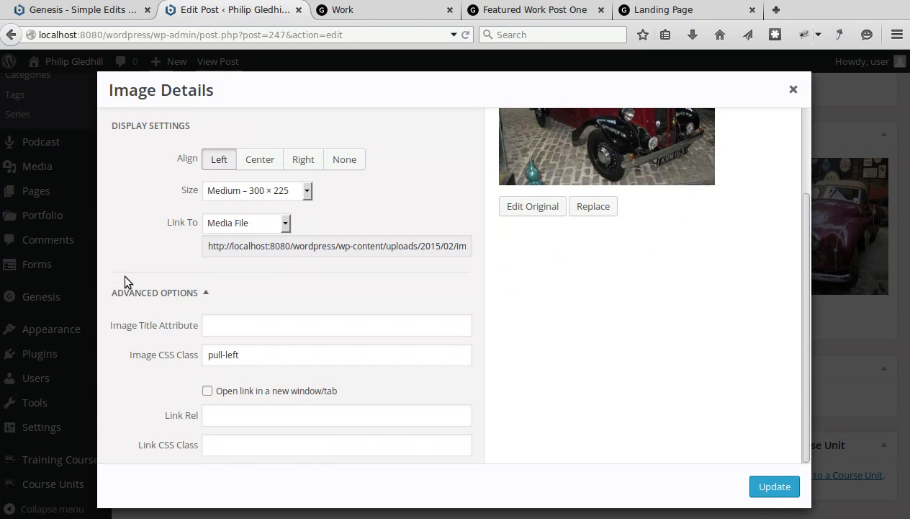
{"action": "left_click_drag", "start_coordinate": [245, 357], "coordinate": [173, 364]}
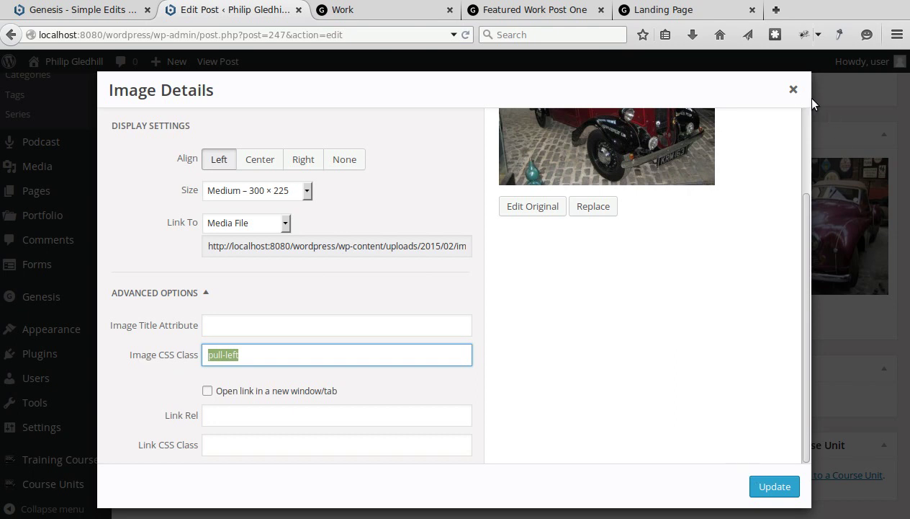
{"action": "left_click", "coordinate": [793, 90]}
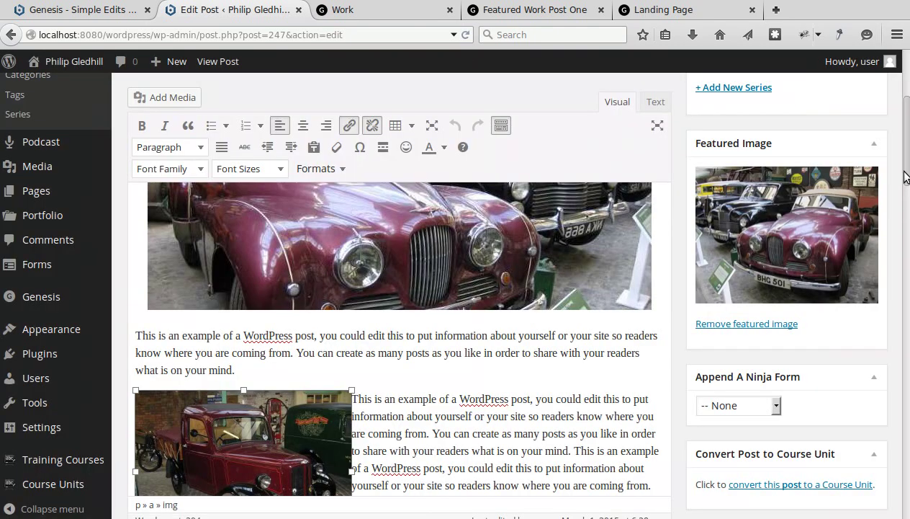
Step: View the published Featured Work Post Three and examine how the red truck image sits beside the body text
{"action": "scroll", "coordinate": [906, 176], "scroll_direction": "up", "scroll_amount": 5}
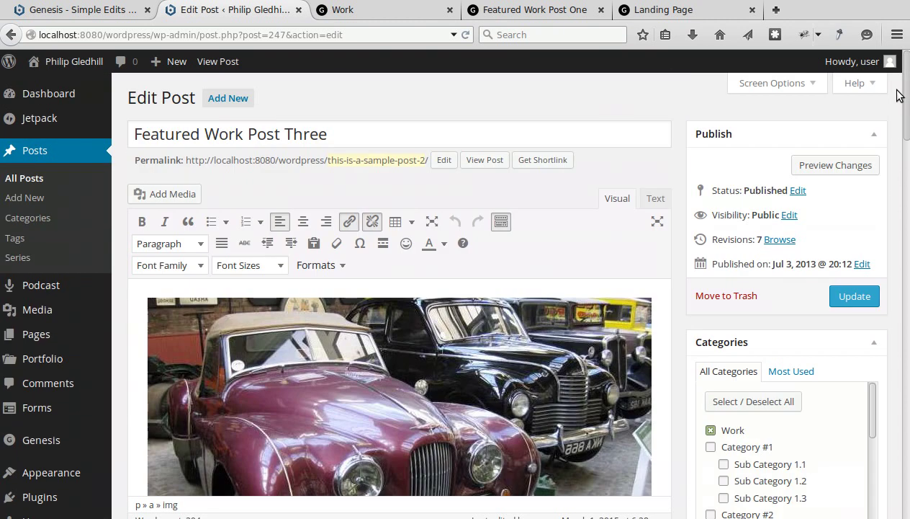
{"action": "left_click", "coordinate": [499, 165]}
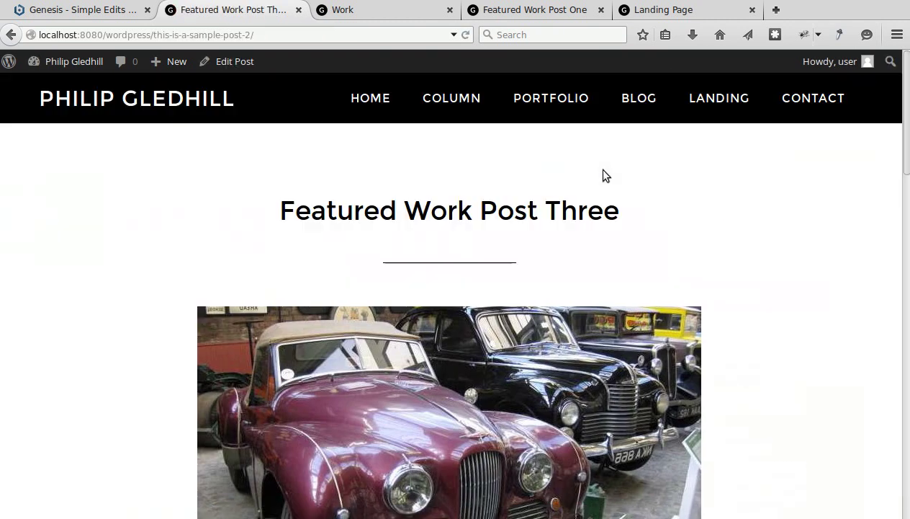
{"action": "scroll", "coordinate": [749, 175], "scroll_direction": "down", "scroll_amount": 4}
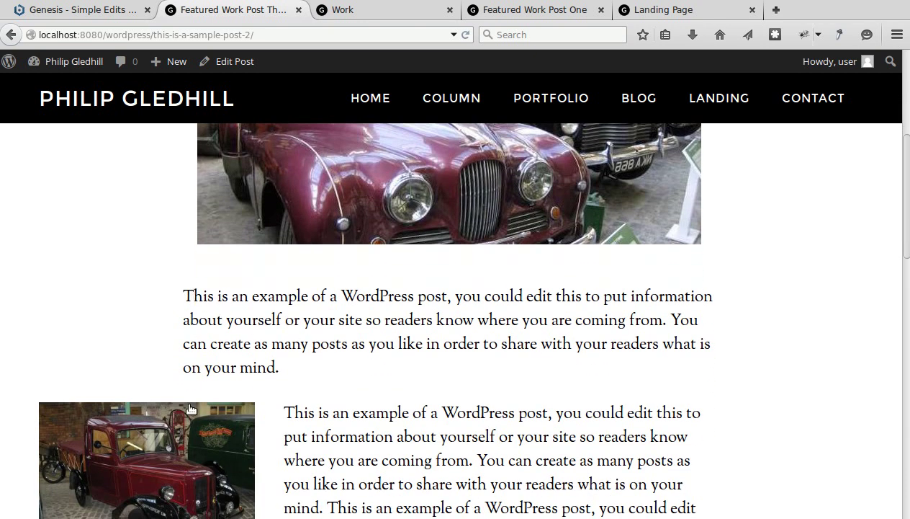
{"action": "scroll", "coordinate": [905, 170], "scroll_direction": "down", "scroll_amount": 3}
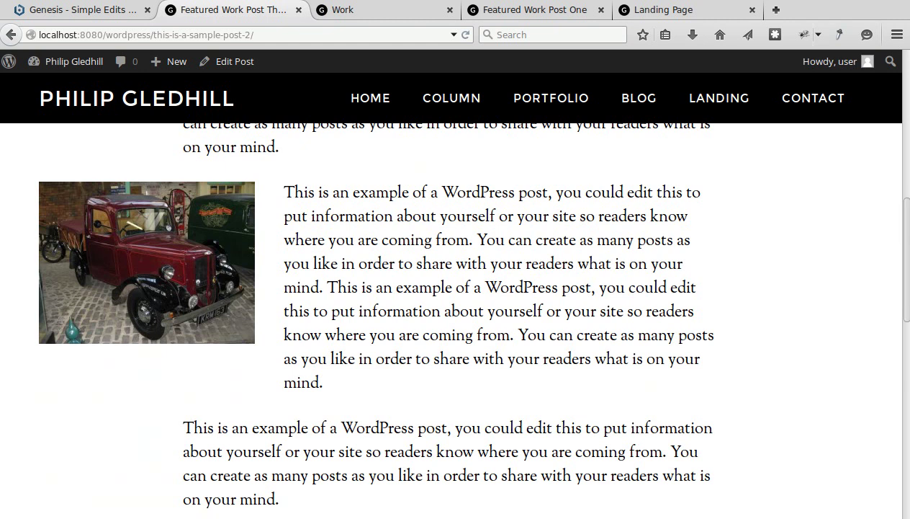